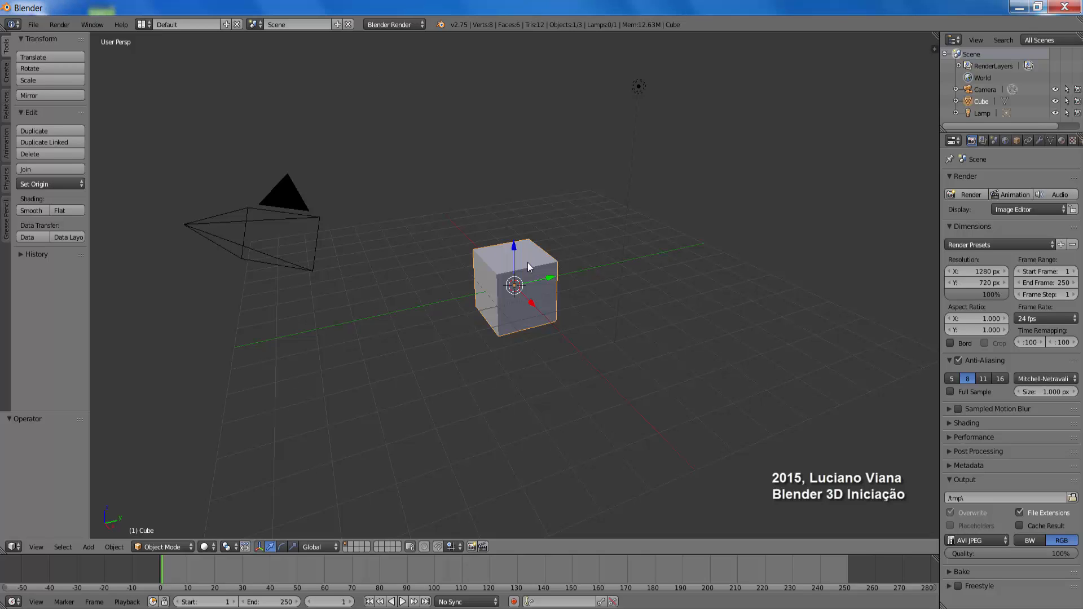
# - Replace the default cube with a plane mesh scaled up by a factor of about 4.96
pyautogui.press('x')
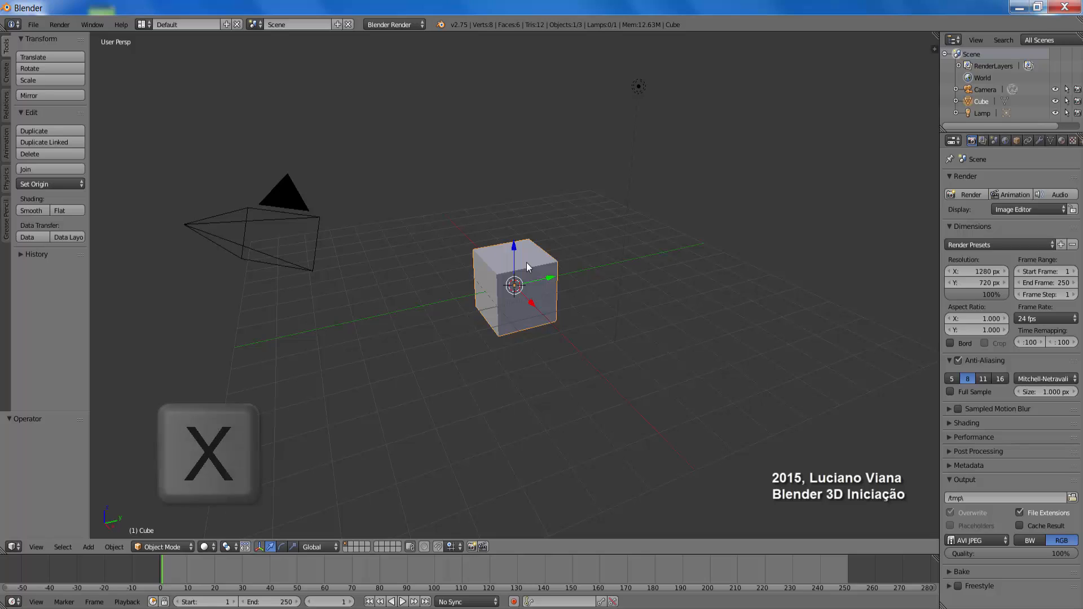
pyautogui.click(526, 263)
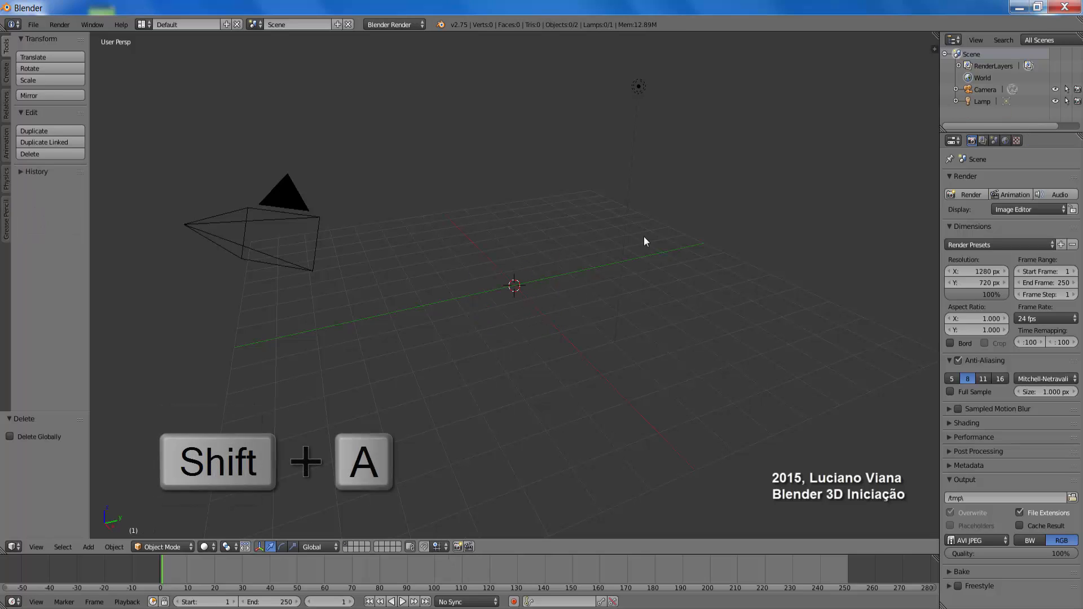
pyautogui.hotkey('shift', 'a')
pyautogui.moveTo(644, 236)
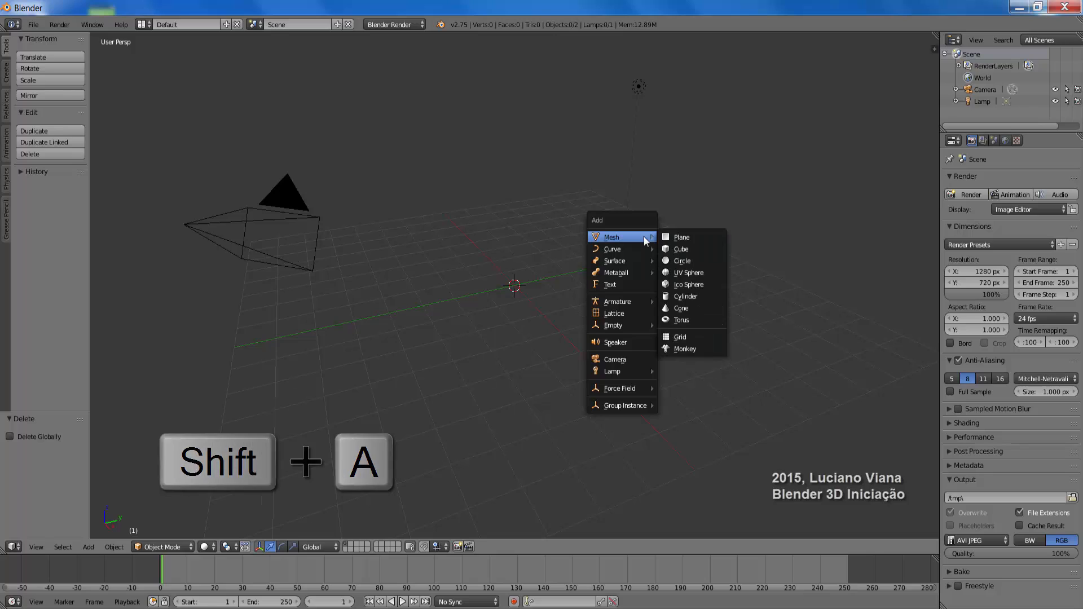
pyautogui.click(683, 238)
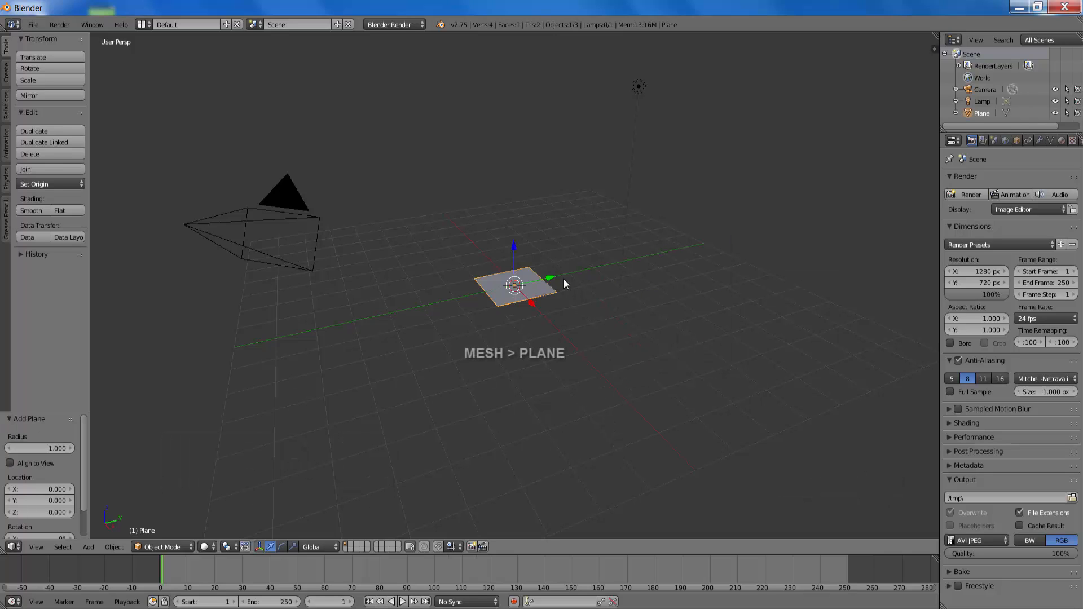
pyautogui.press('s')
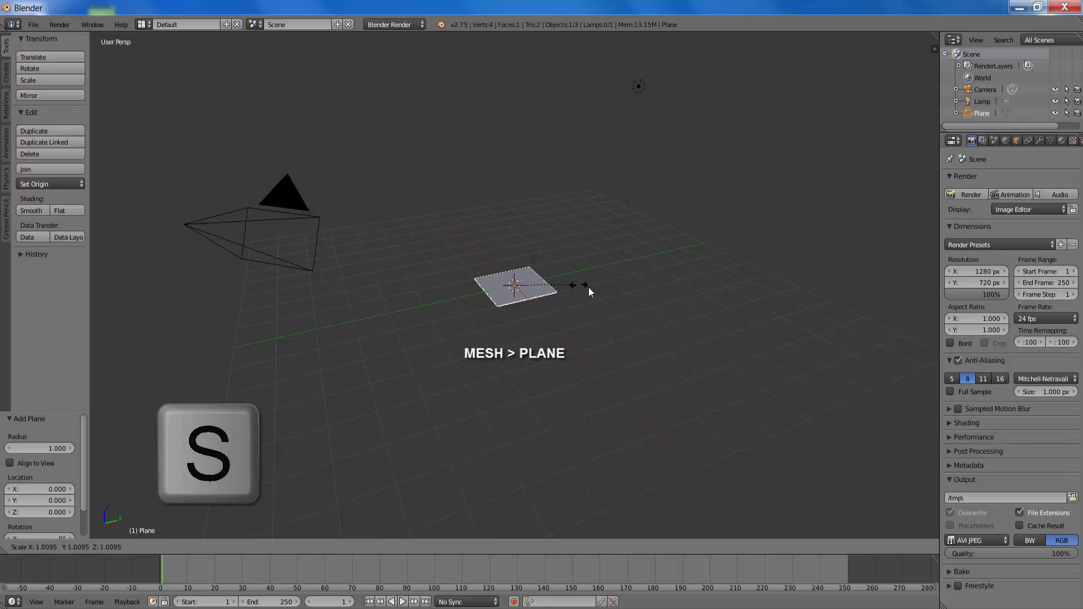
pyautogui.click(805, 325)
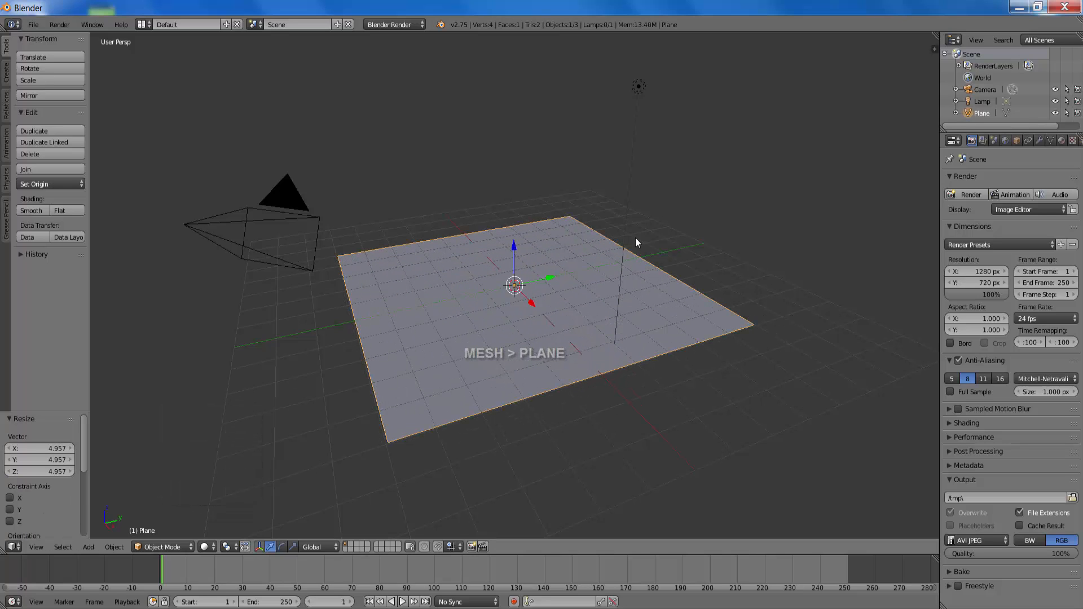
# - Add a UV sphere and raise it about 0.77 units along Z above the plane
pyautogui.hotkey('shift', 'a')
pyautogui.moveTo(678, 210)
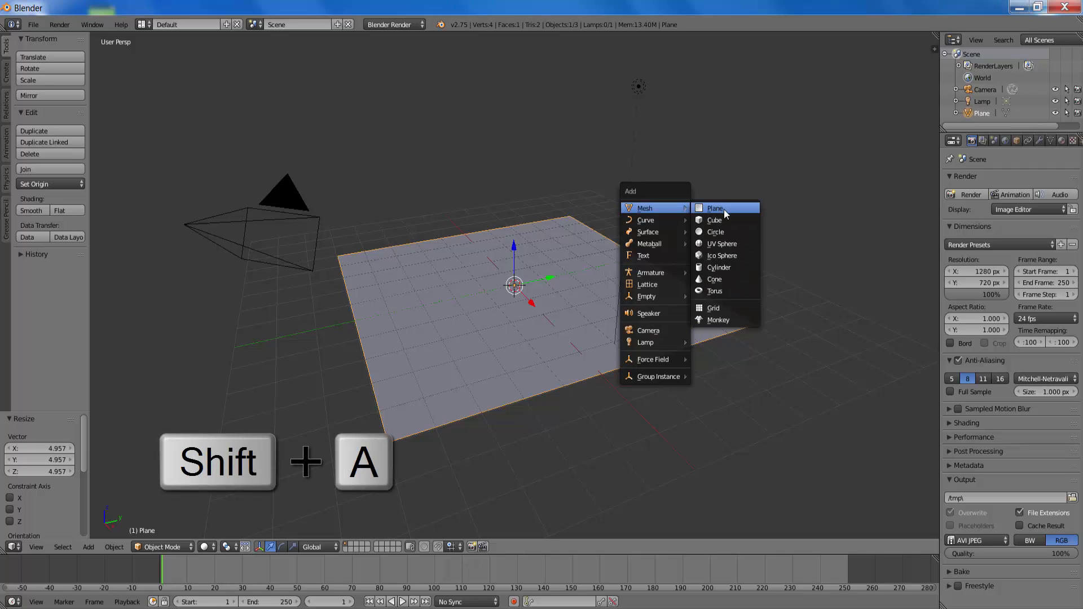
pyautogui.click(716, 244)
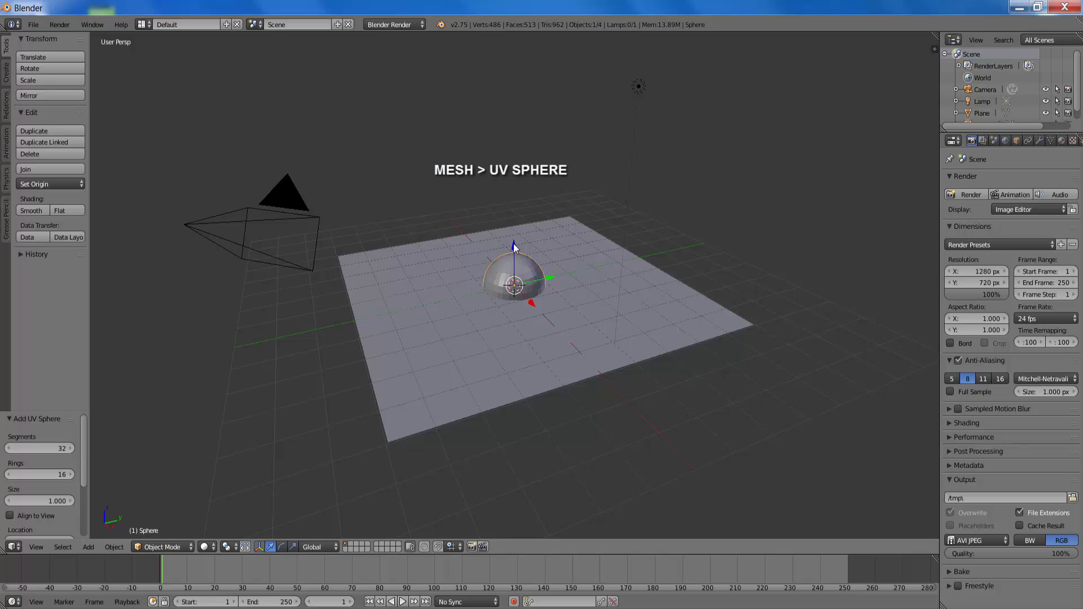
pyautogui.moveTo(514, 247); pyautogui.dragTo(515, 221)
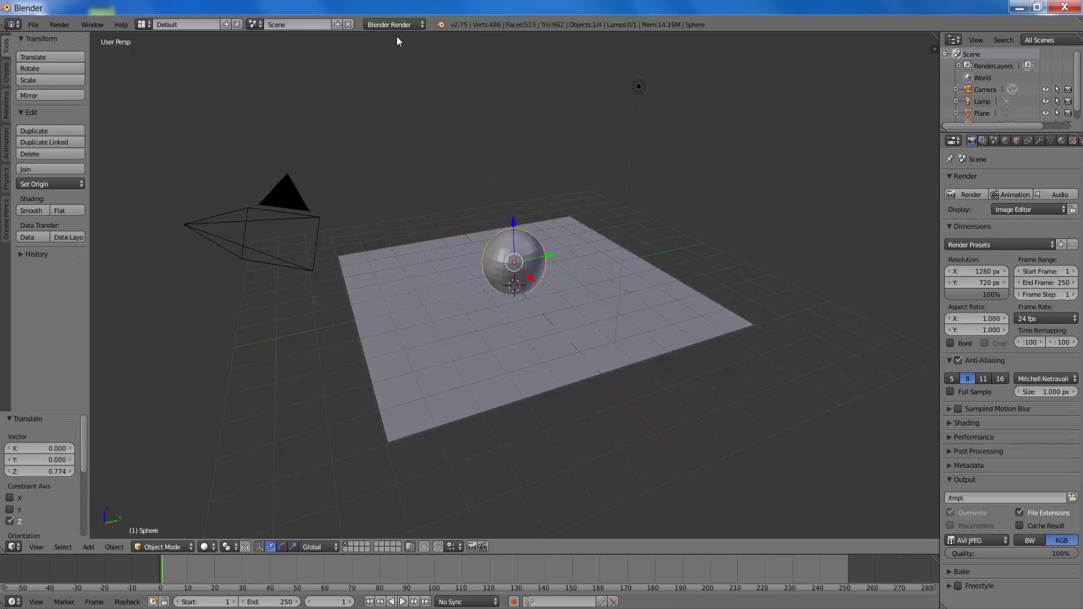
# - Apply smooth shading to the sphere, rendering the scene both before and after the change
pyautogui.press('F12')
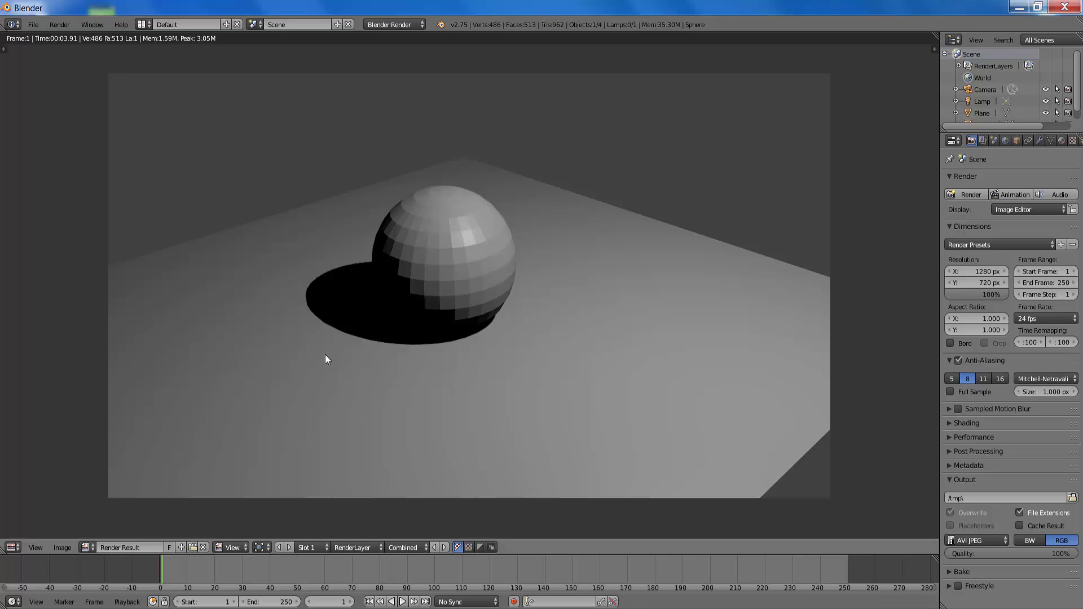
pyautogui.press('Escape')
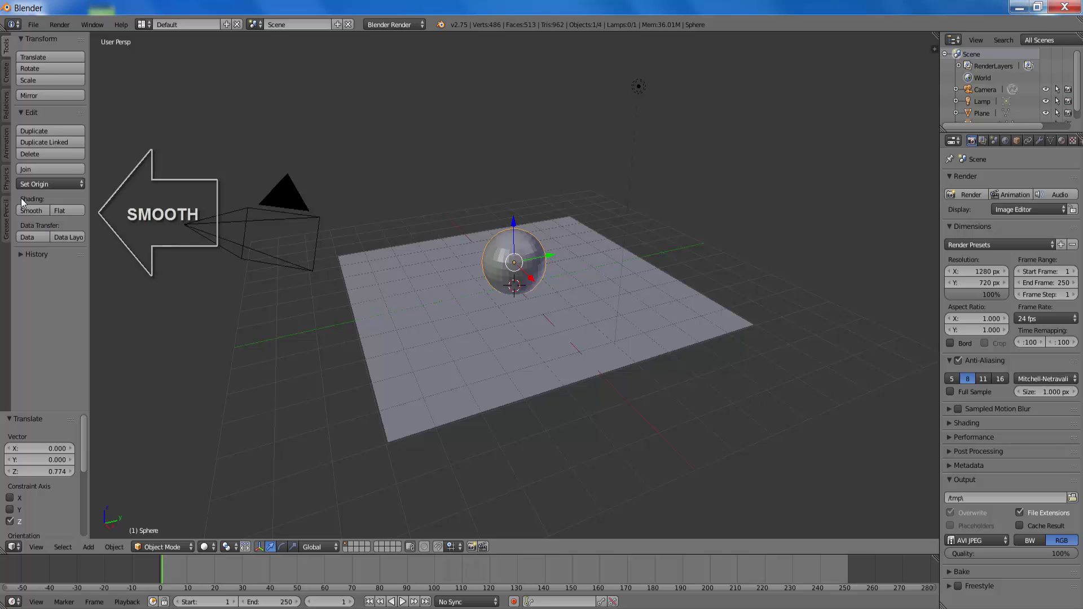
pyautogui.click(29, 212)
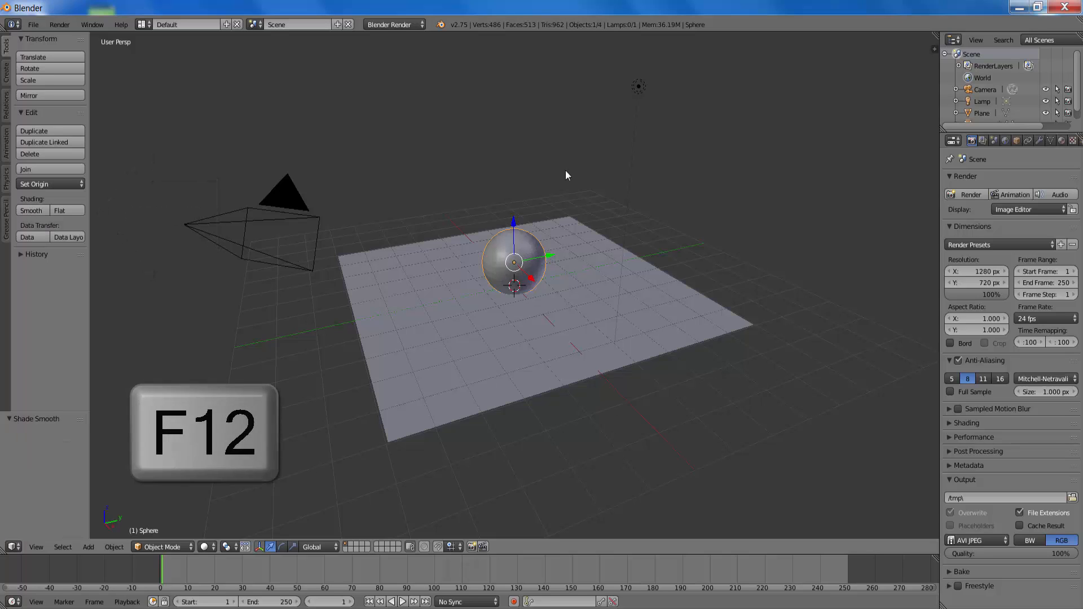
pyautogui.press('F12')
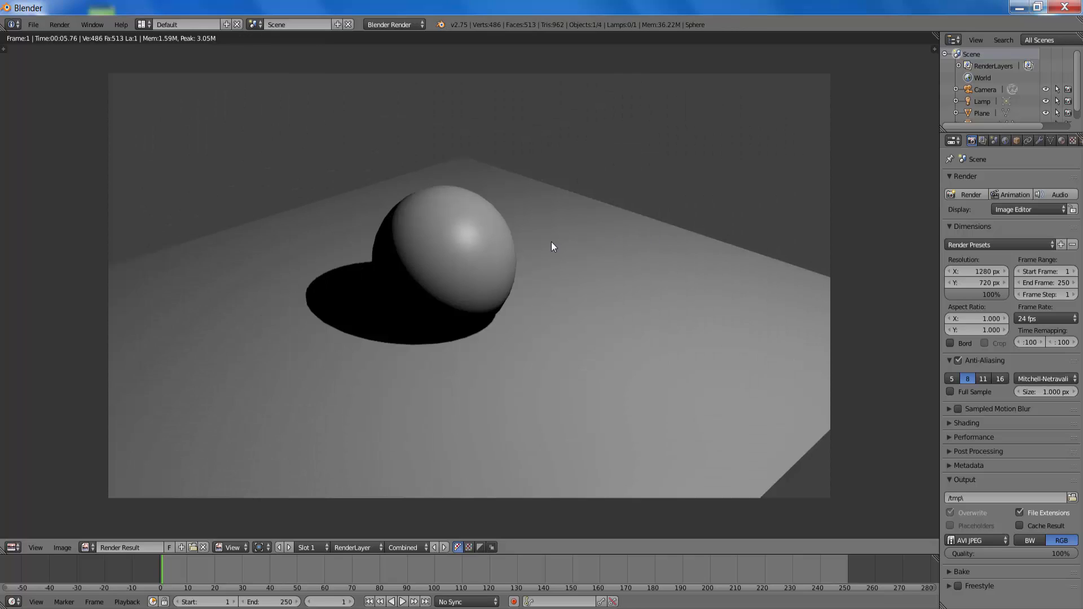
pyautogui.press('Escape')
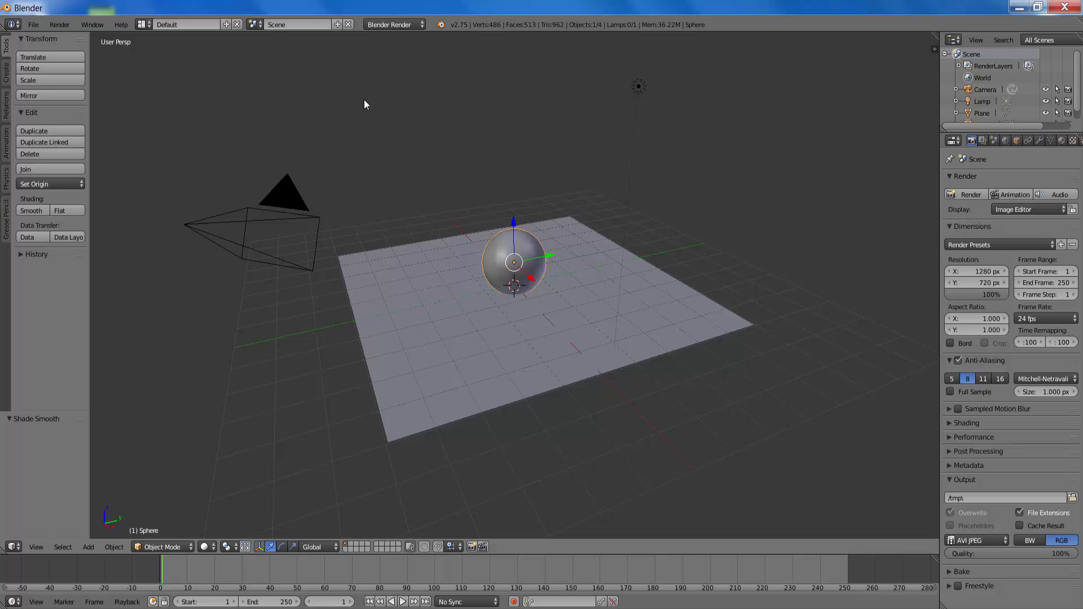
# - Switch the render engine to Cycles Render and make a test render of the scene
pyautogui.click(423, 24)
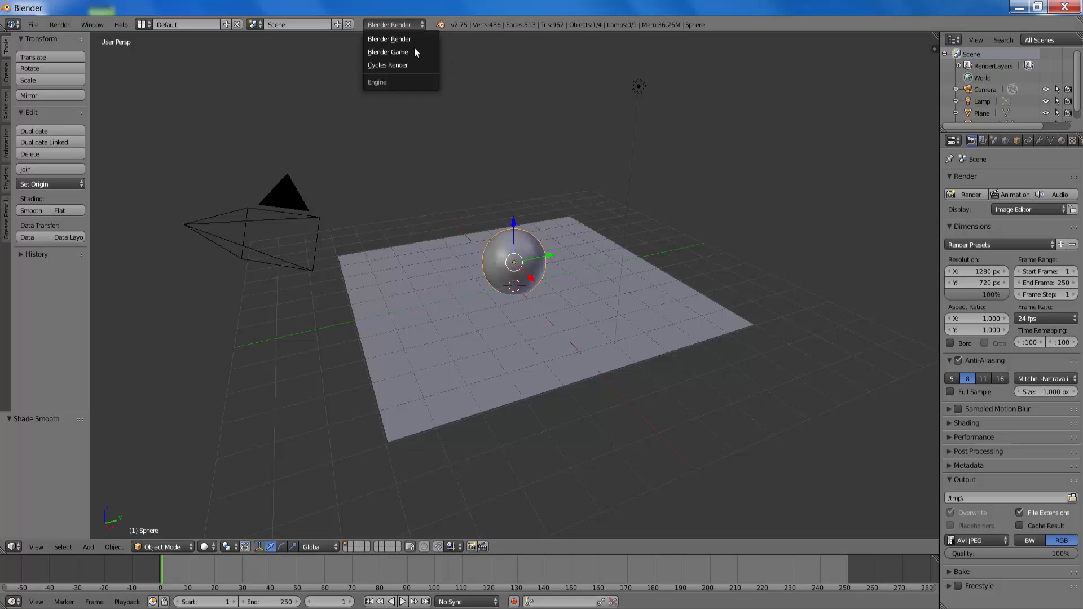
pyautogui.click(387, 66)
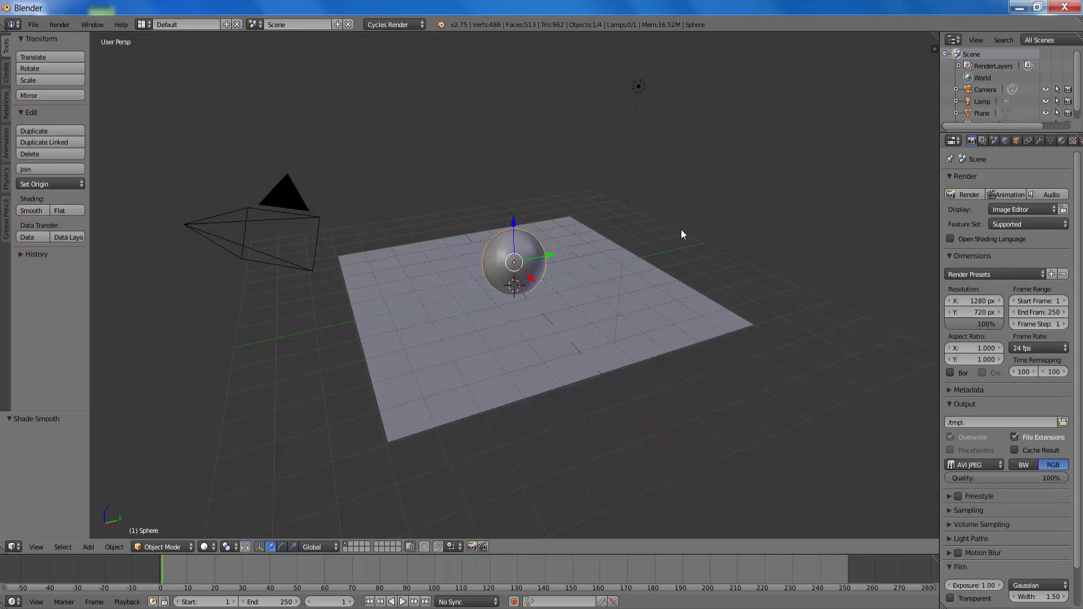
pyautogui.press('F12')
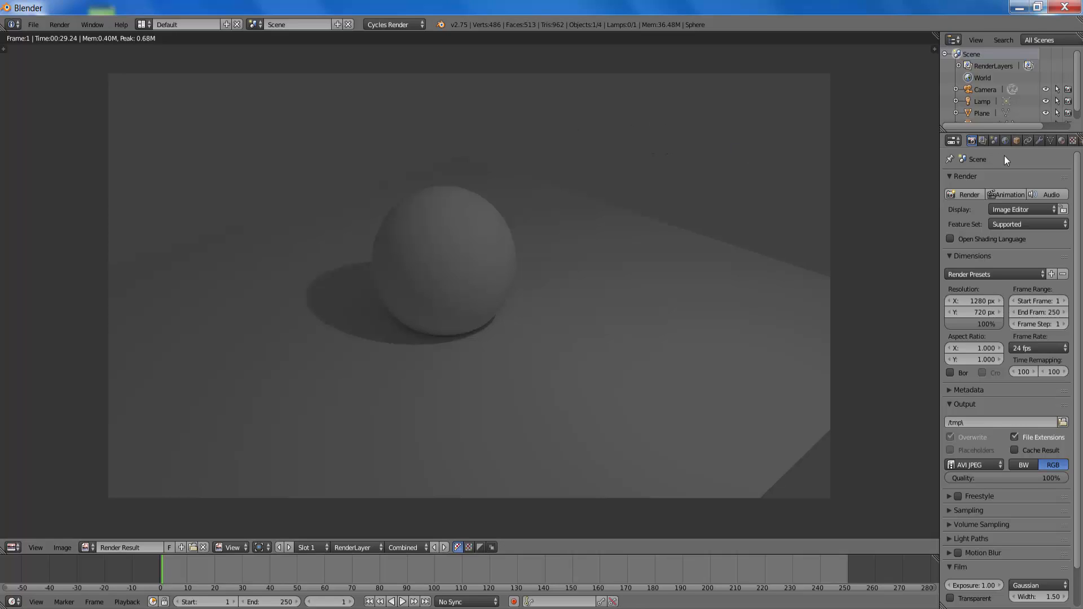
pyautogui.press('Escape')
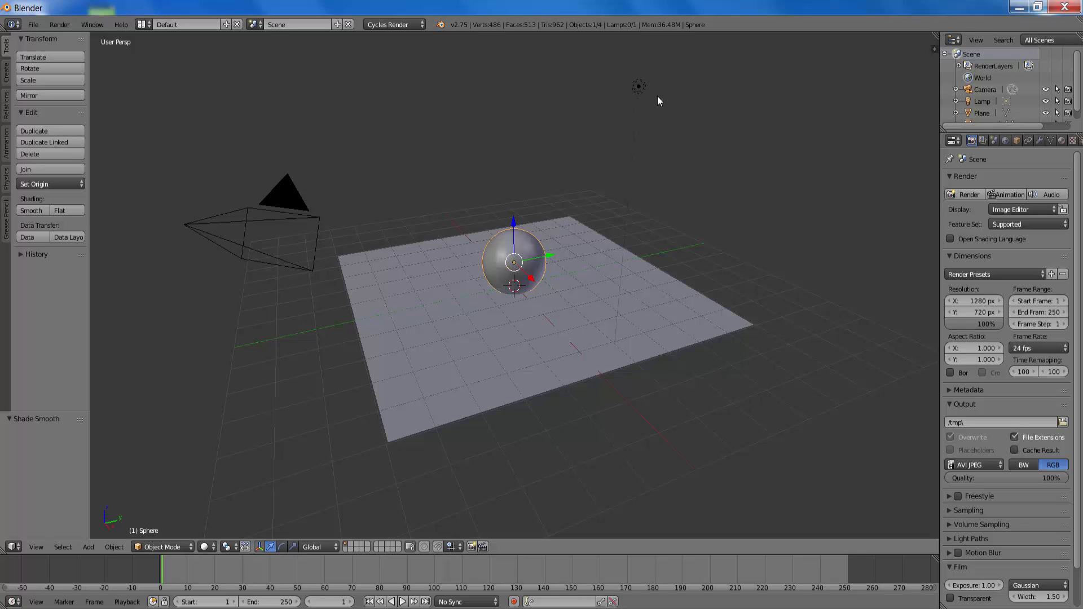
# - Delete the lamp above the plane and test render the scene without it
pyautogui.rightClick(643, 92)
pyautogui.press('x')
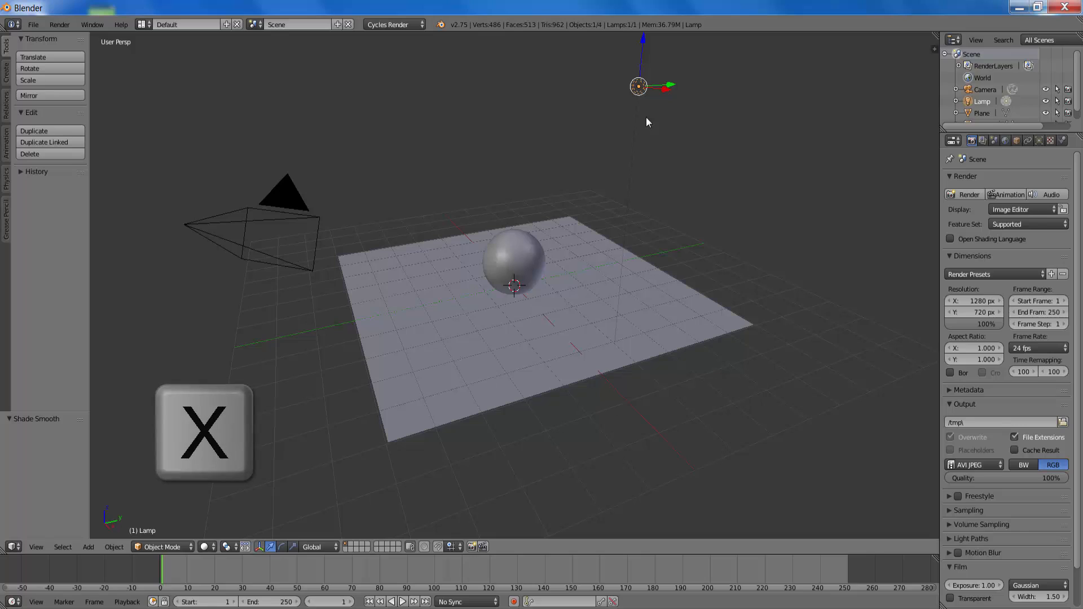
pyautogui.click(645, 118)
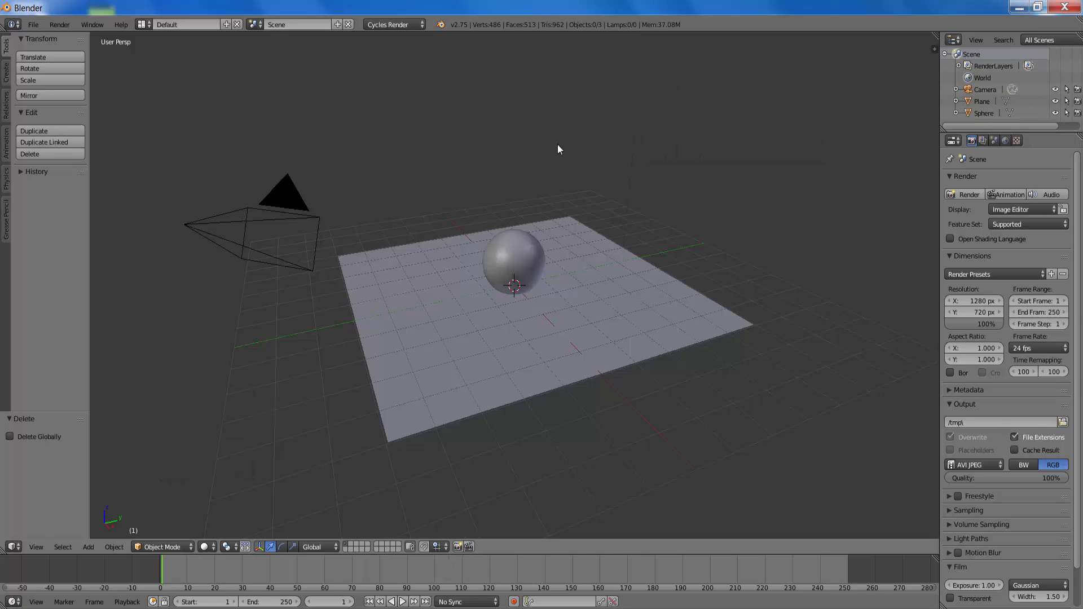
pyautogui.press('F12')
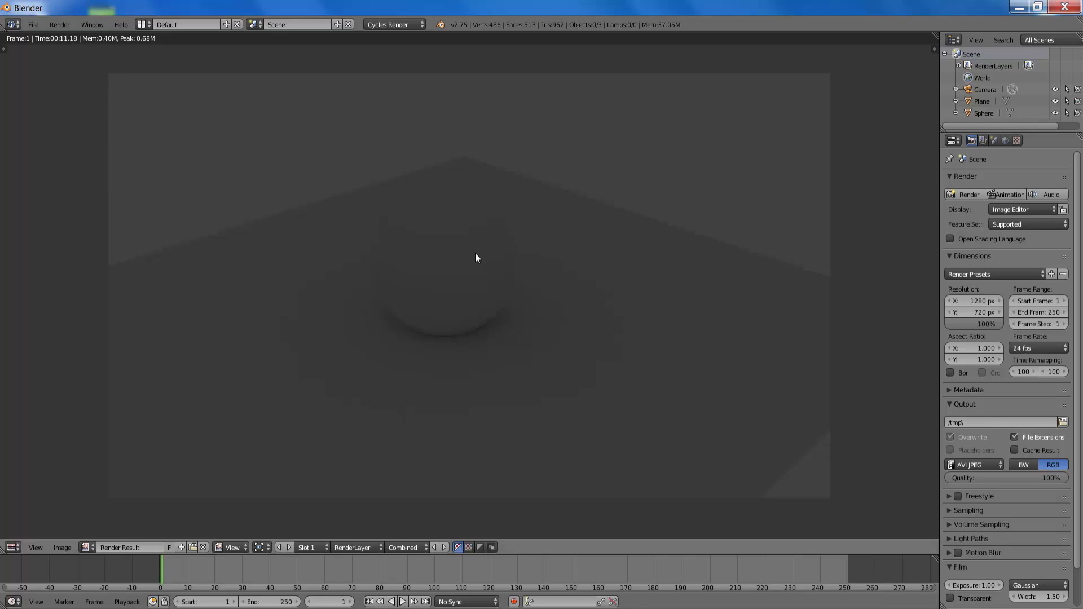
pyautogui.press('Escape')
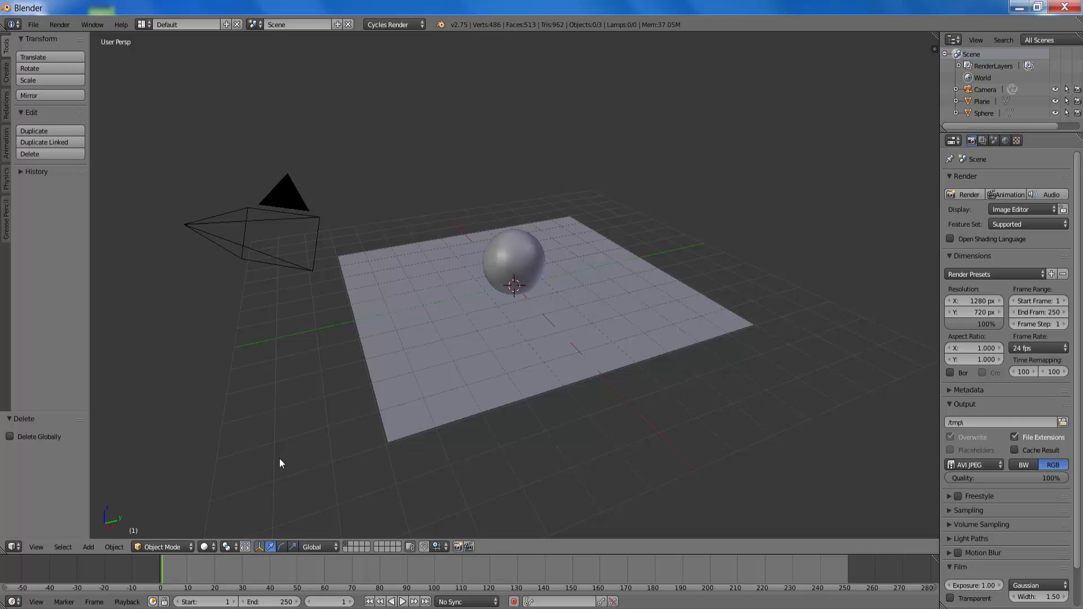
# - Set the 3D view's viewport shading to Rendered and inspect the sphere up close
pyautogui.click(215, 547)
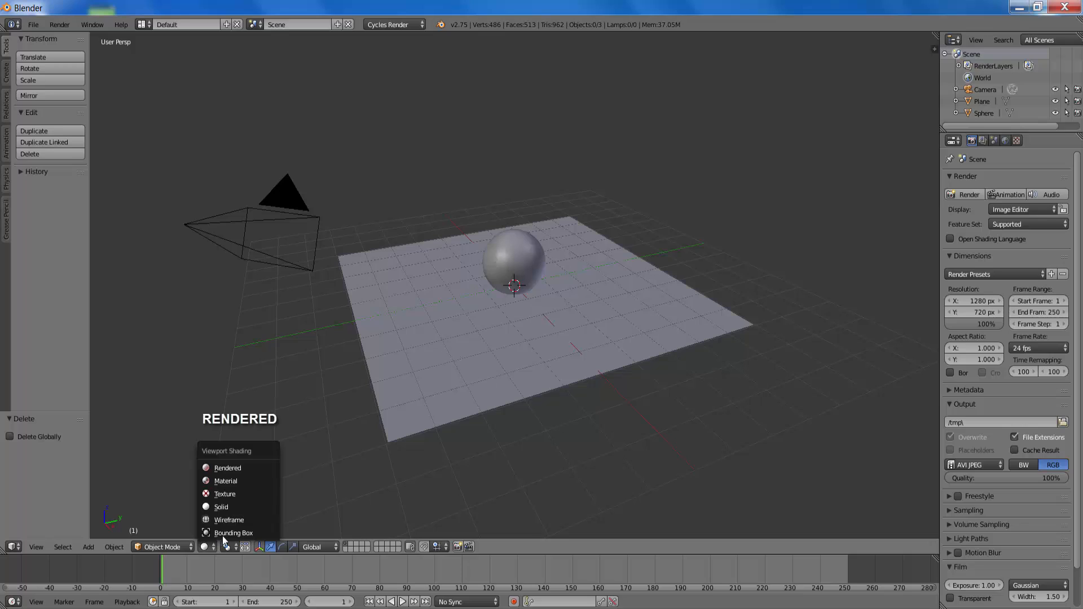
pyautogui.click(240, 469)
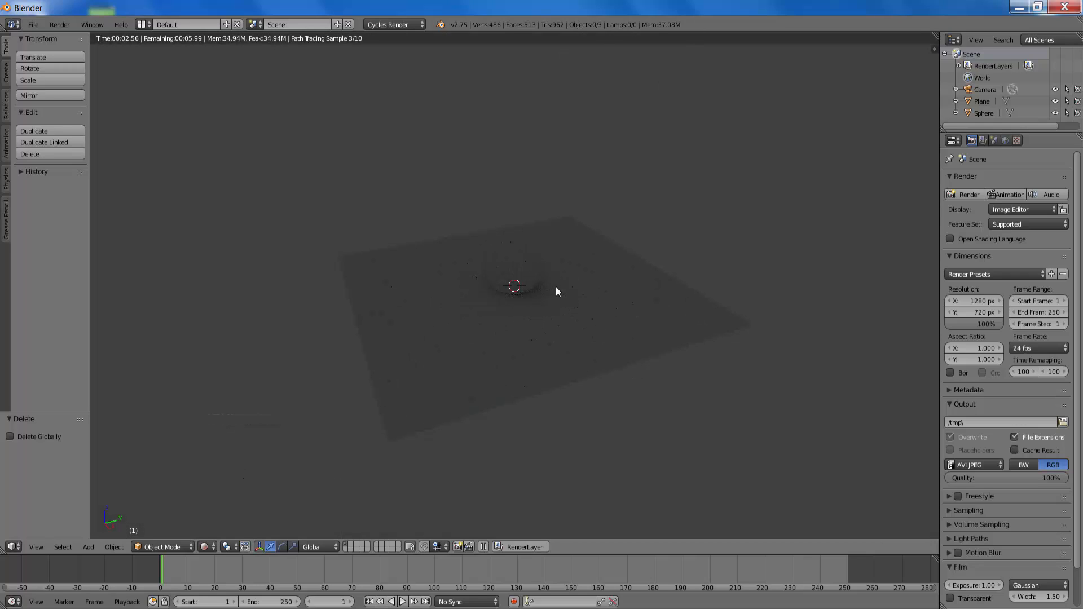
pyautogui.scroll(5, 602, 417)
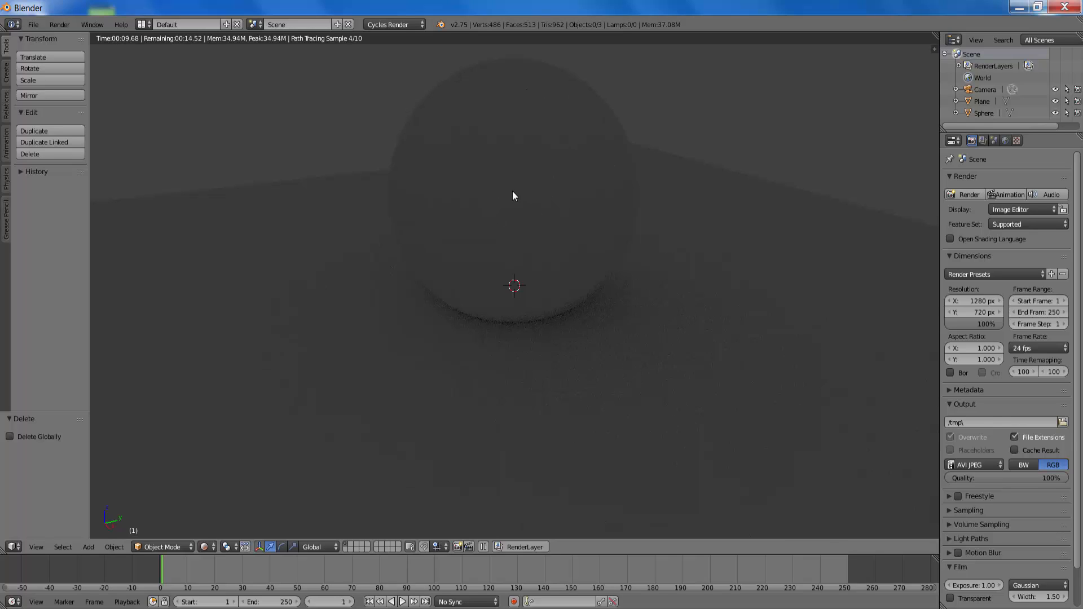
pyautogui.scroll(-2, 671, 239)
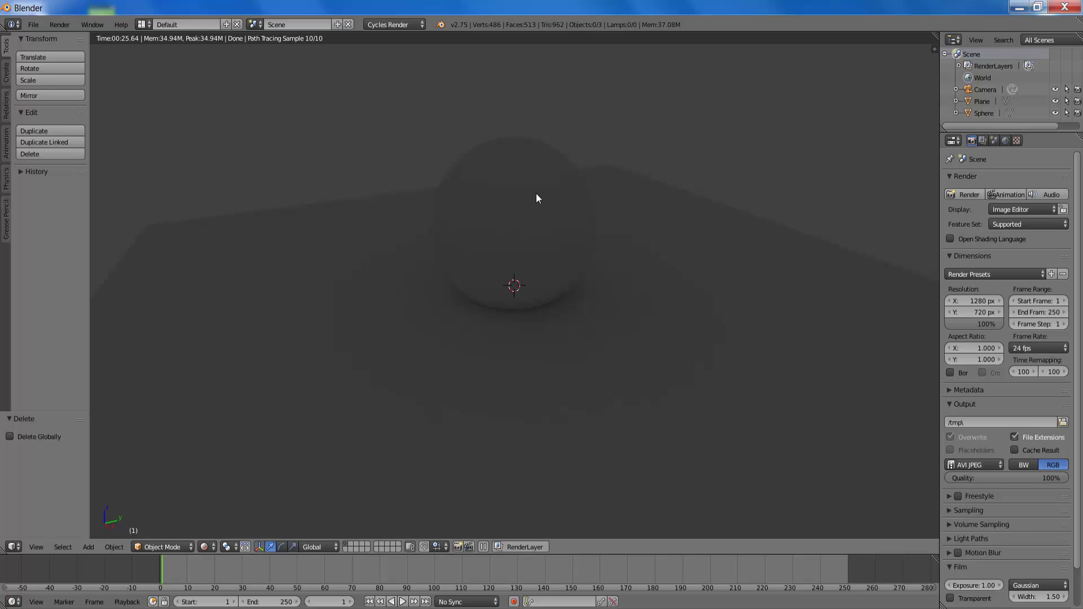
# - Brighten the world's surface colour to near white
pyautogui.click(1005, 141)
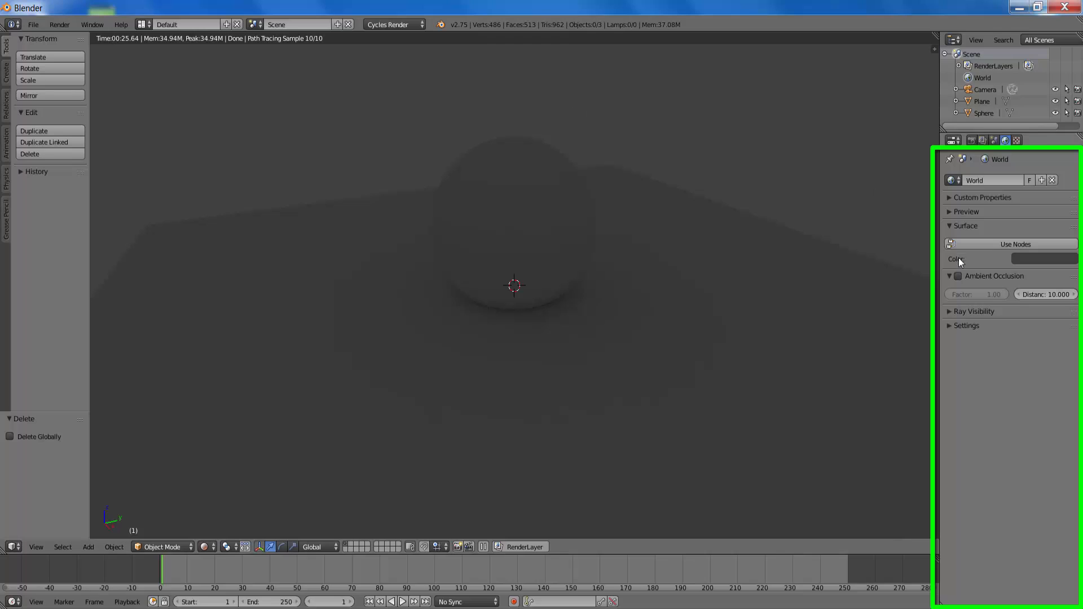
pyautogui.click(1048, 259)
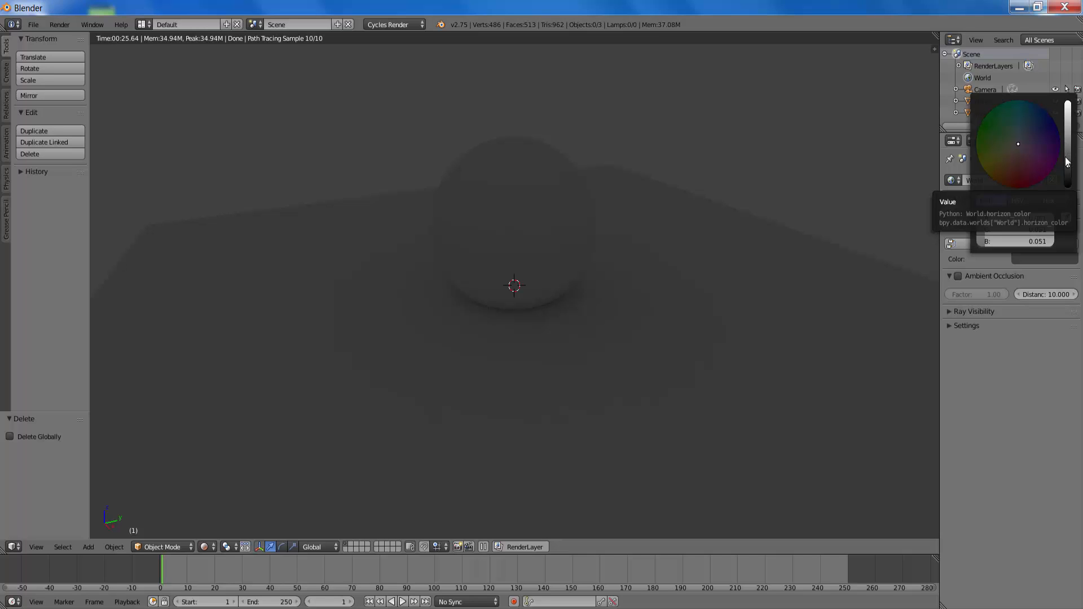
pyautogui.moveTo(1070, 175); pyautogui.dragTo(1068, 113)
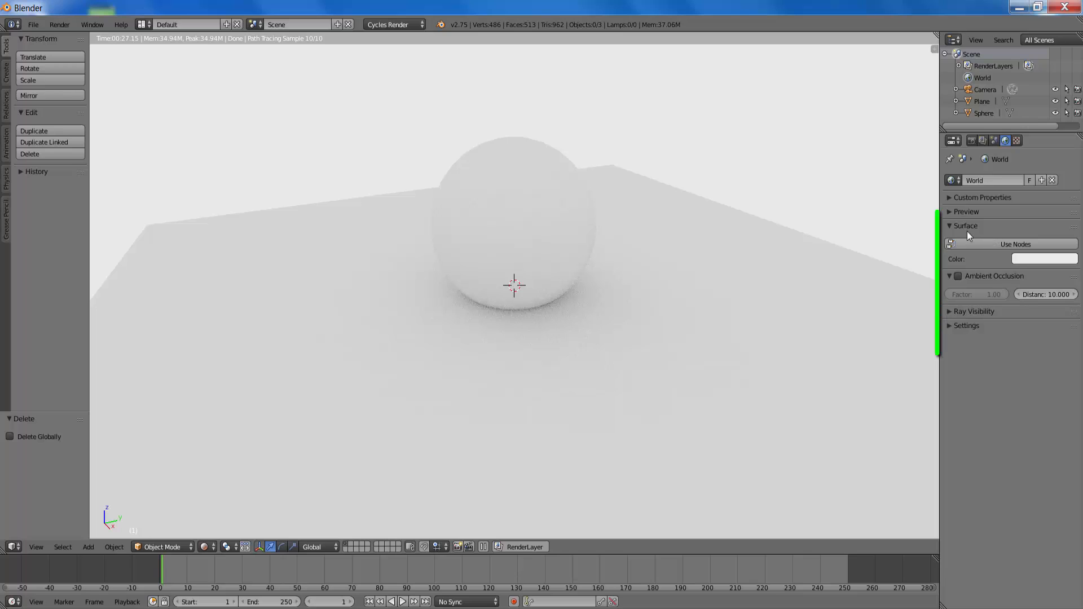
# - Enable nodes for the world surface and assign an Environment Texture to the background colour
pyautogui.click(1004, 245)
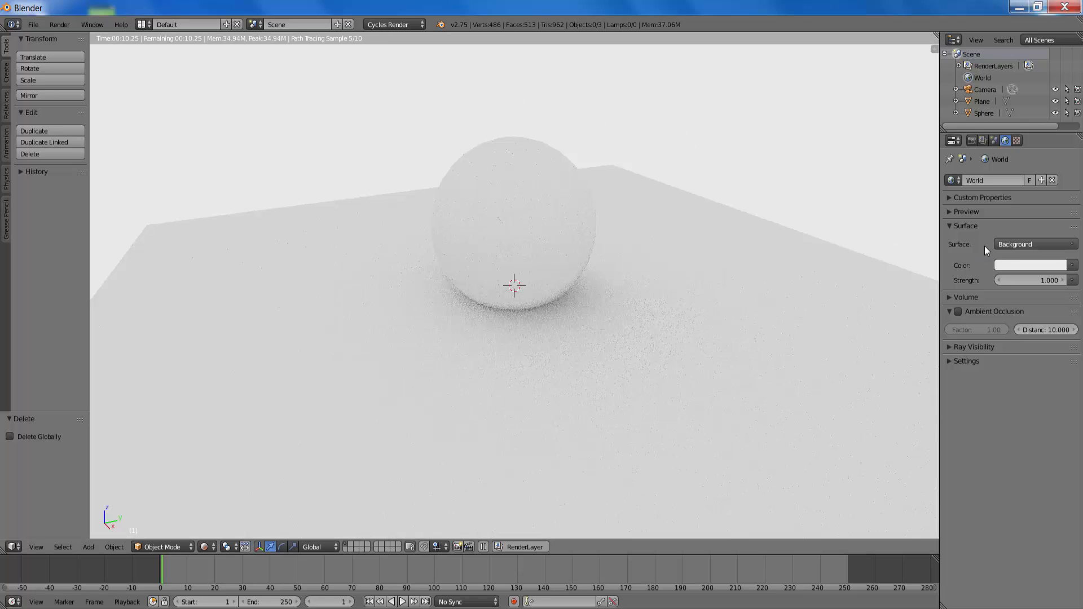
pyautogui.click(1066, 246)
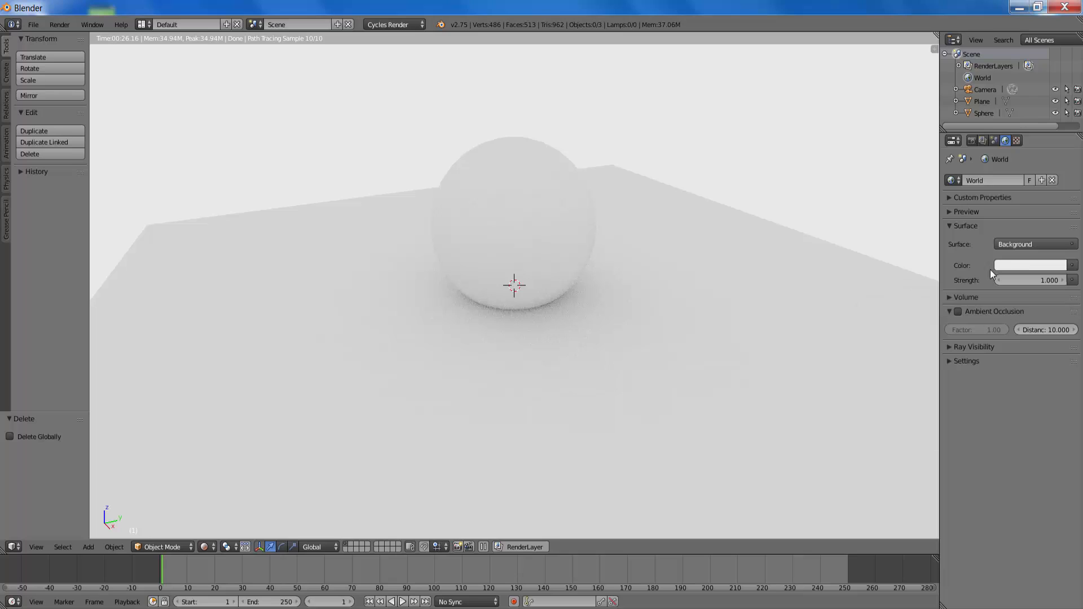
pyautogui.click(1073, 266)
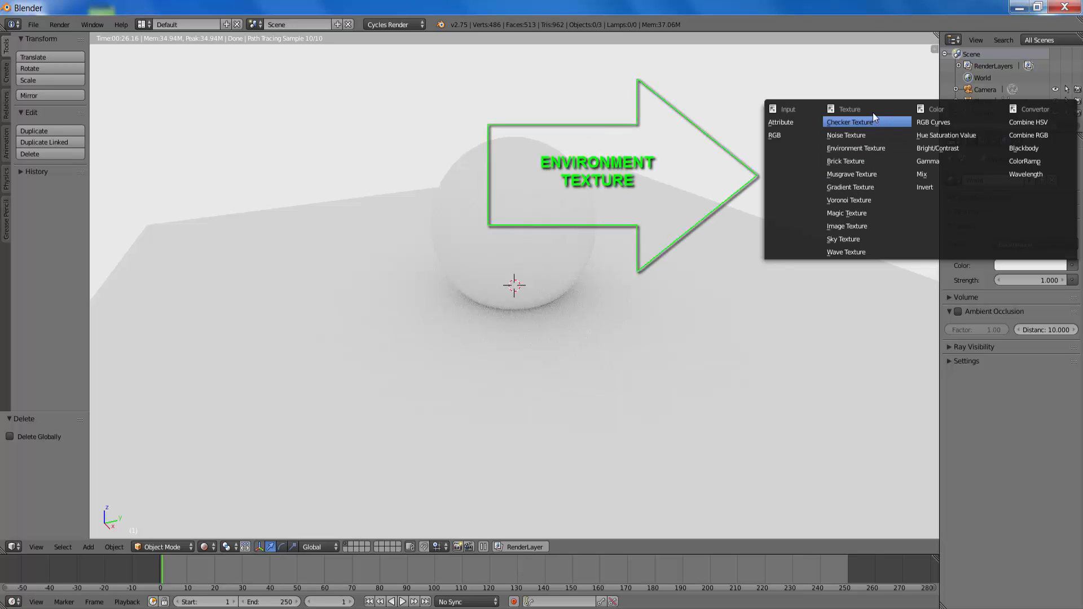
pyautogui.click(862, 148)
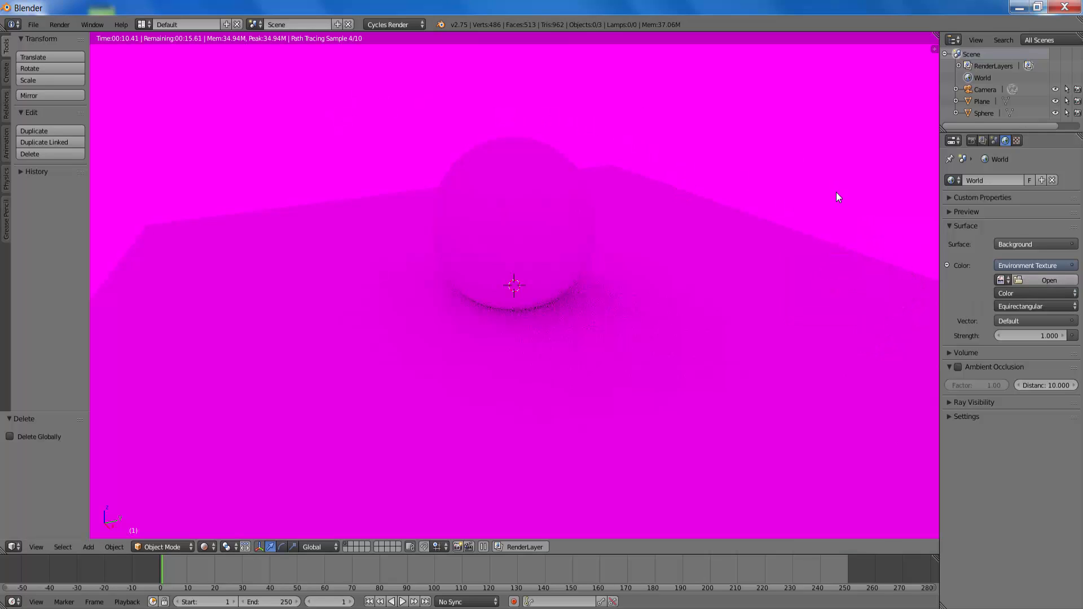
# - Load Textura (2).jpeg from the Imagens - Texturas folder as the world's environment texture image
pyautogui.click(1048, 281)
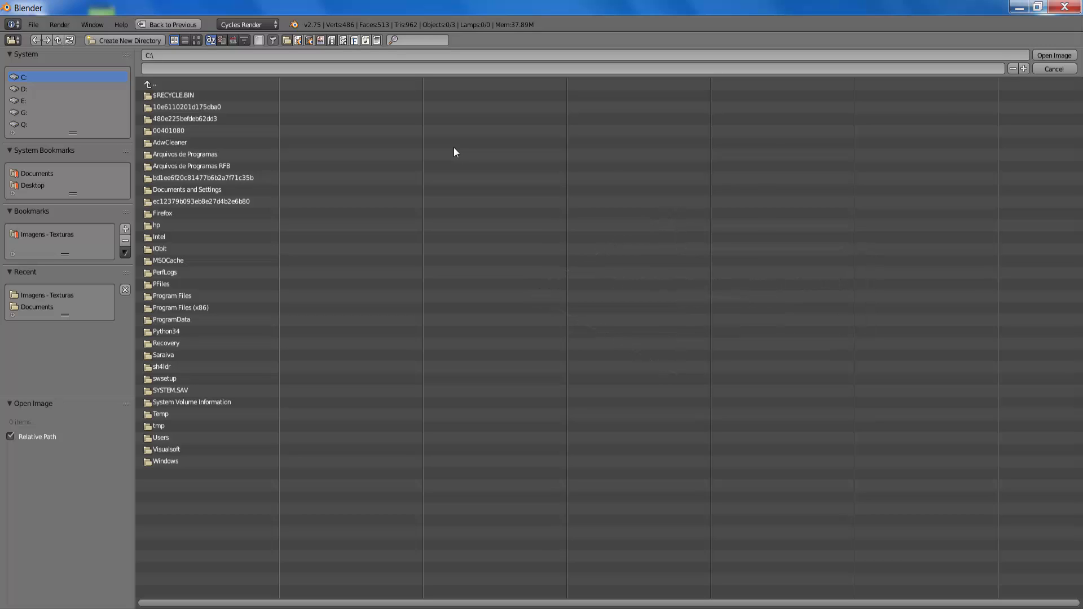
pyautogui.click(45, 235)
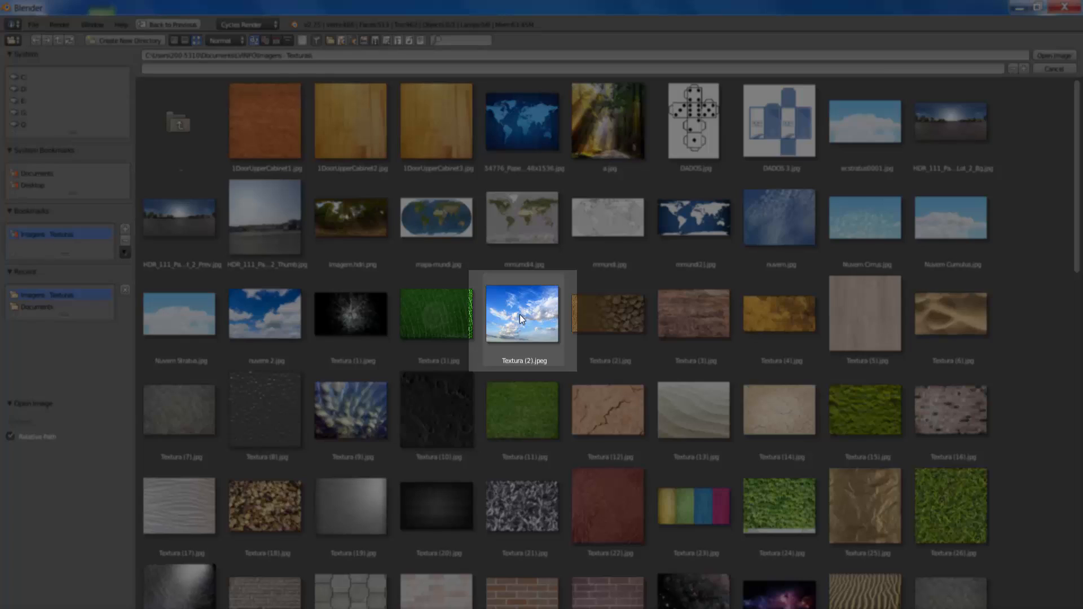
pyautogui.click(519, 314)
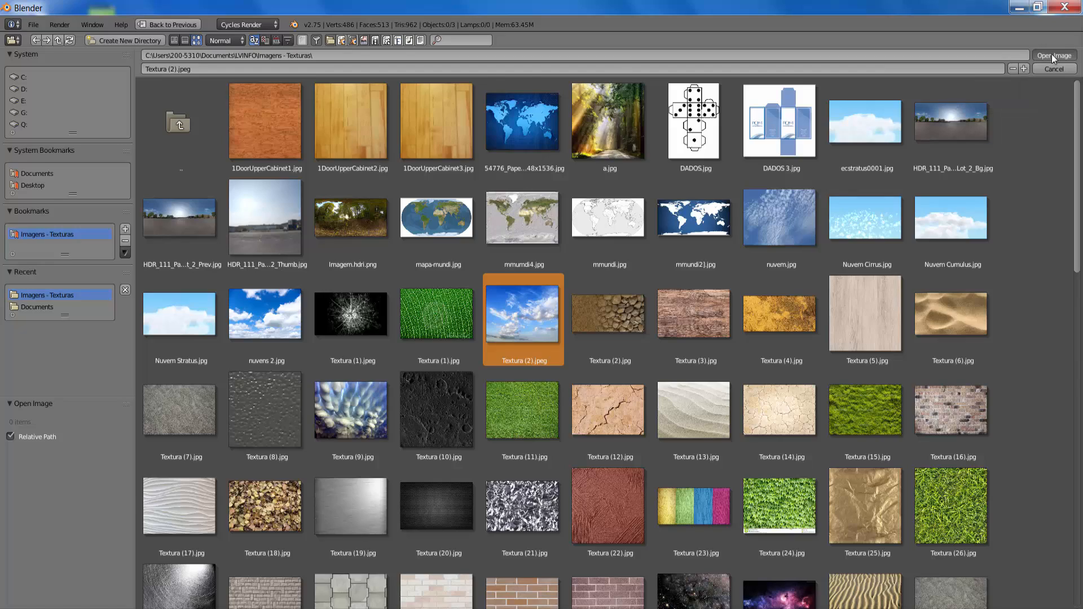
pyautogui.click(1052, 55)
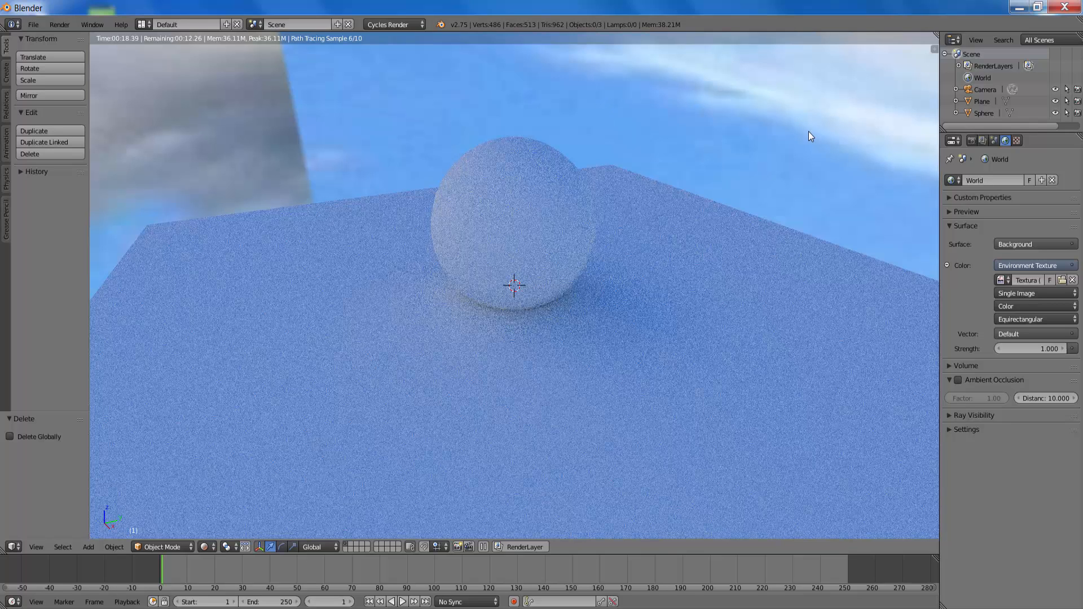
# - Expand the world's preview and ray visibility settings and disable Camera ray visibility
pyautogui.click(949, 213)
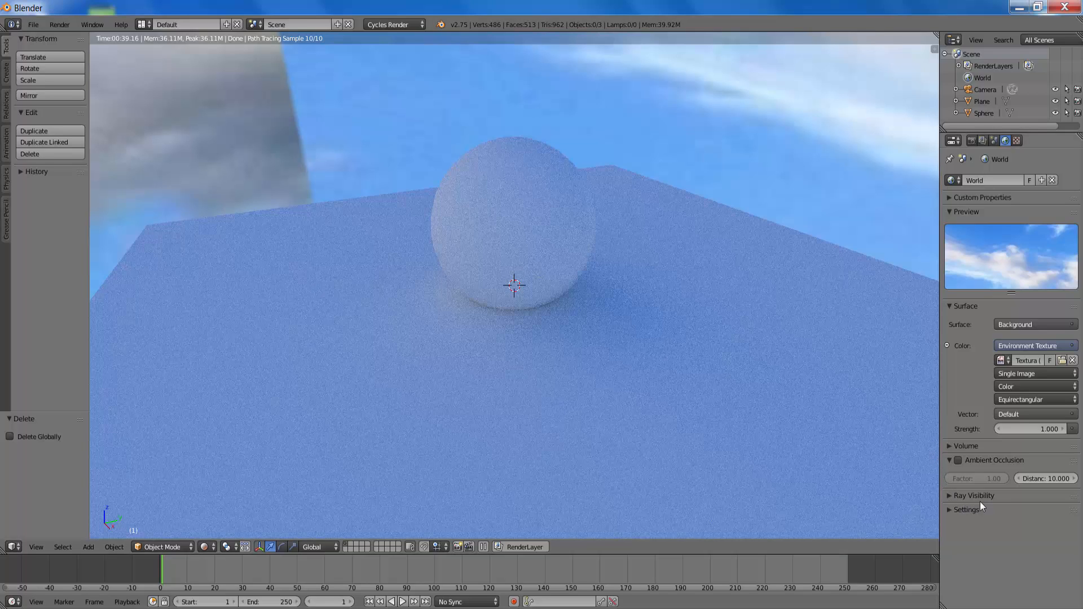
pyautogui.click(948, 495)
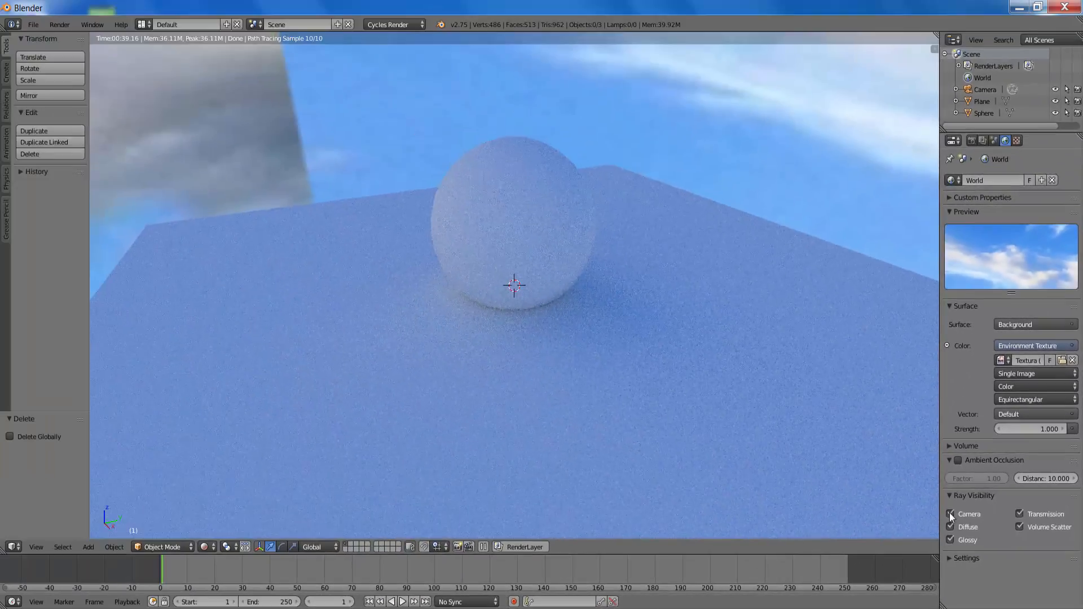
pyautogui.click(698, 333)
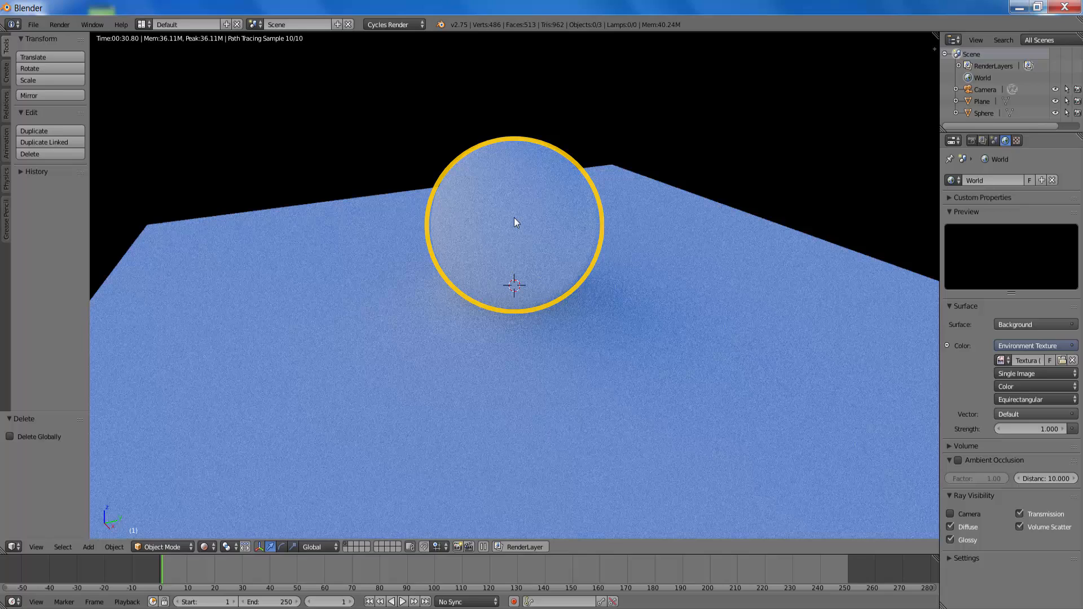
# - Select the sphere, widen the properties area and add a new material to the sphere
pyautogui.rightClick(514, 217)
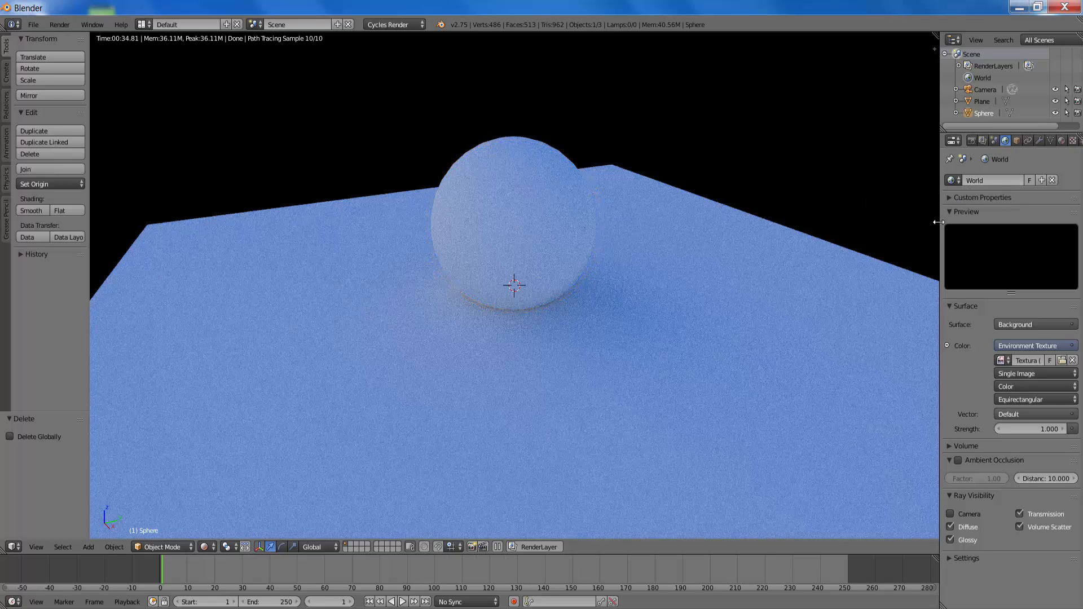
pyautogui.moveTo(939, 222); pyautogui.dragTo(902, 222)
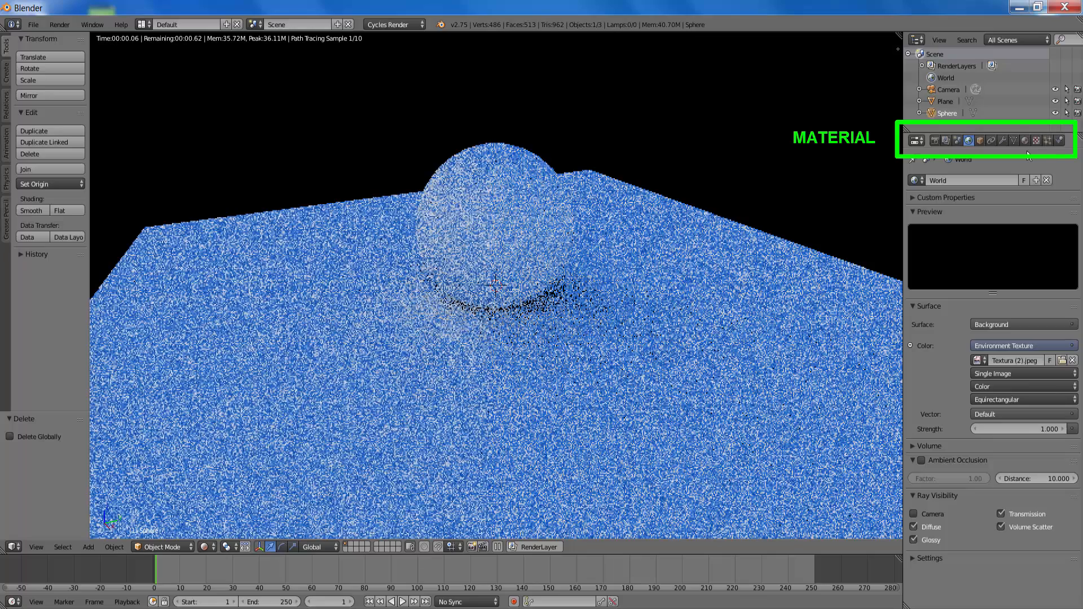
pyautogui.click(1024, 140)
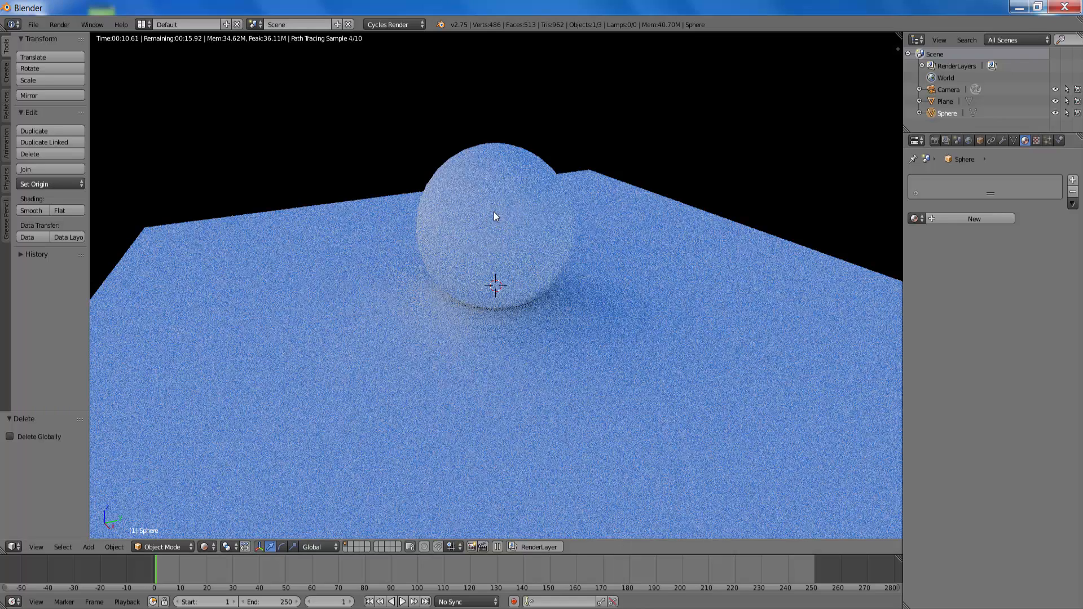
pyautogui.click(982, 219)
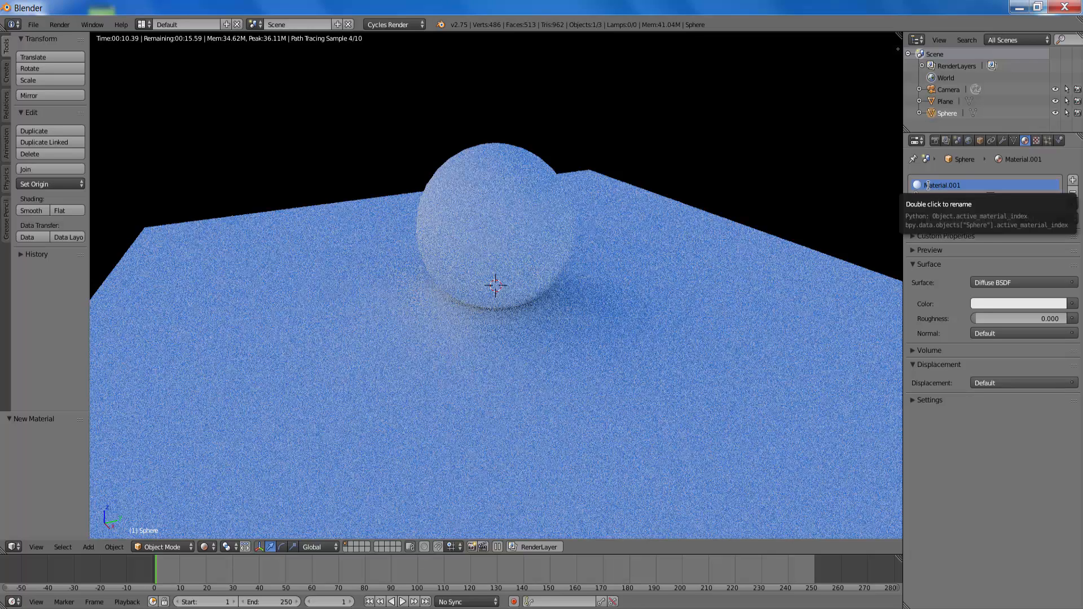
pyautogui.doubleClick(939, 187)
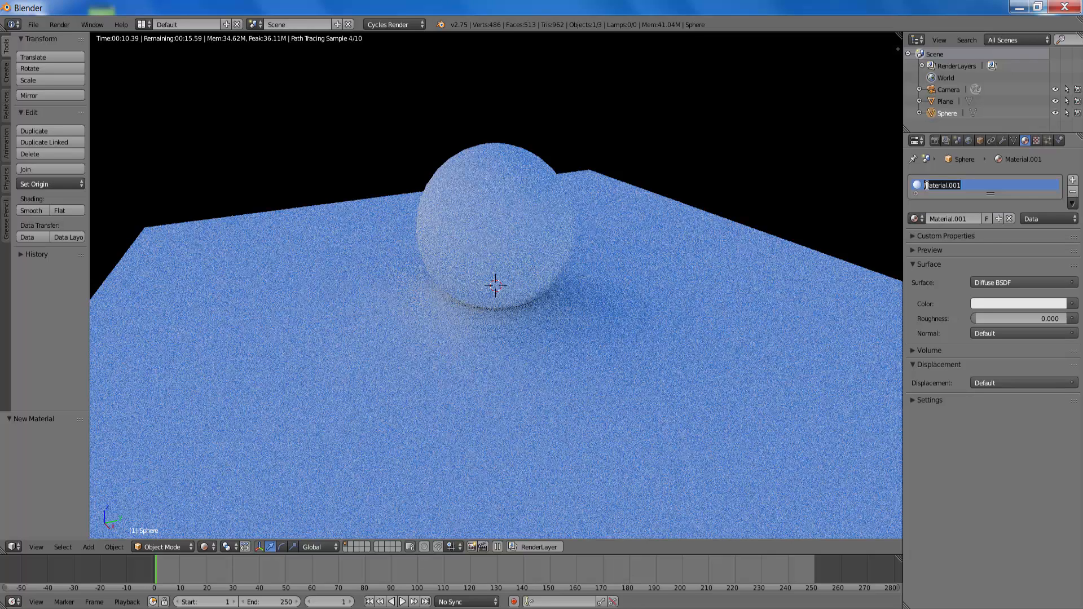
pyautogui.click(934, 218)
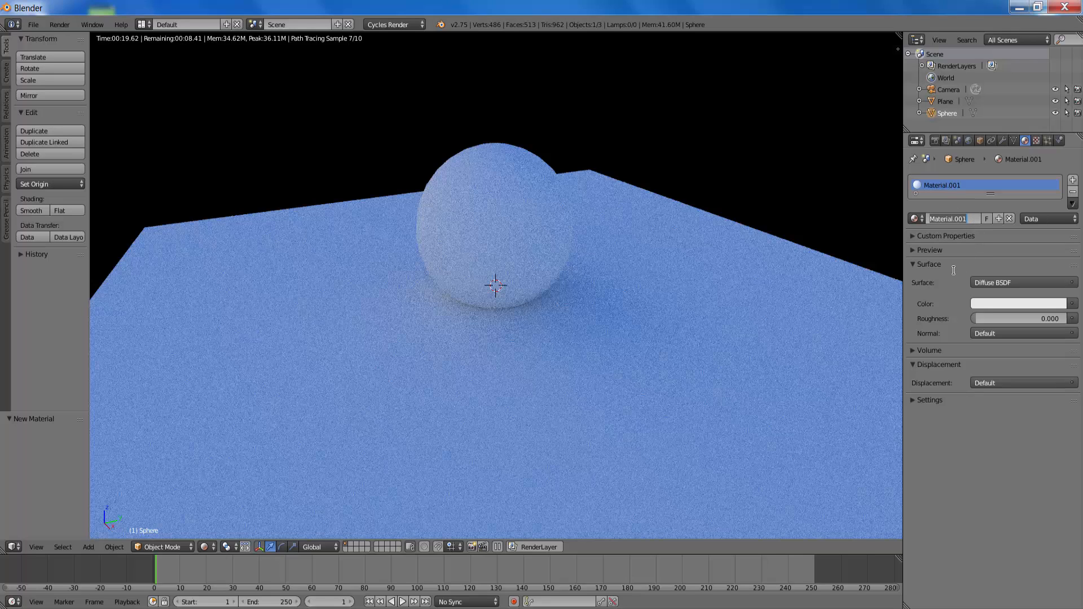
pyautogui.click(933, 269)
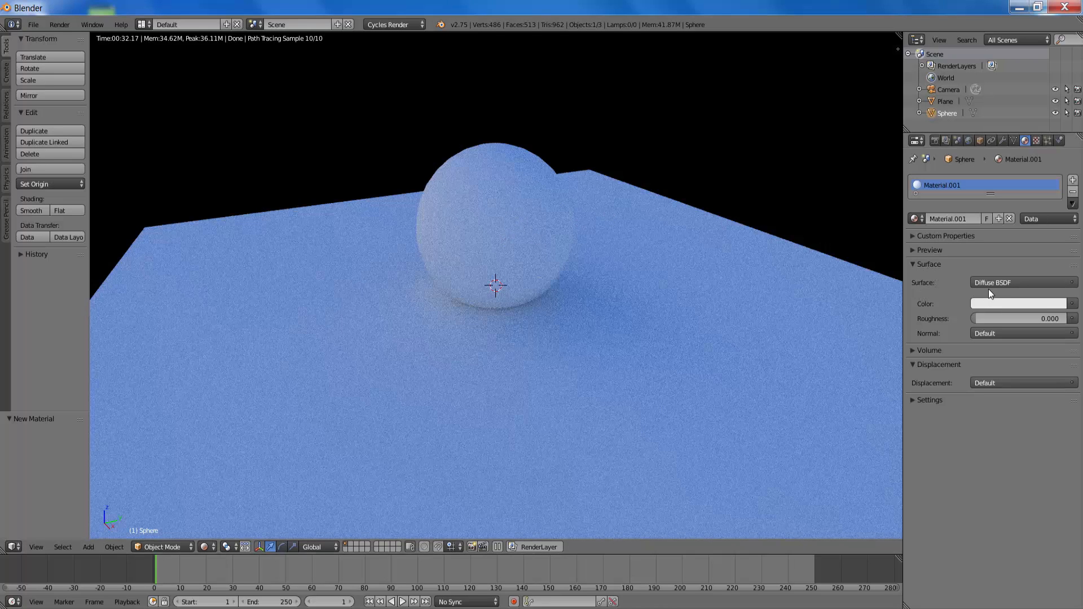
# - Set the diffuse colour of the sphere's material to a strong red
pyautogui.click(1073, 284)
pyautogui.click(1015, 305)
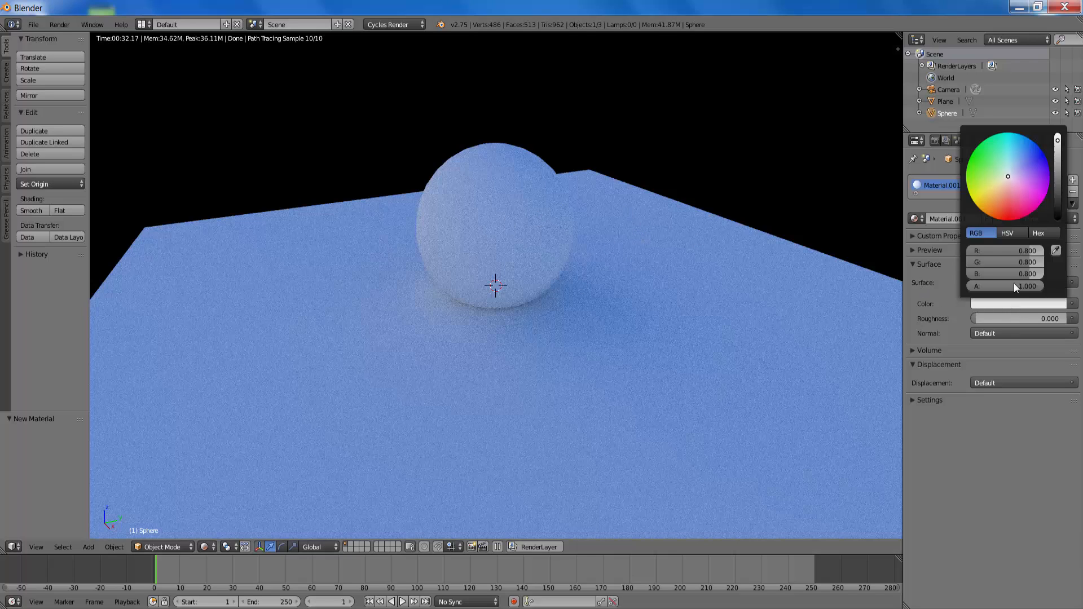
pyautogui.click(1005, 224)
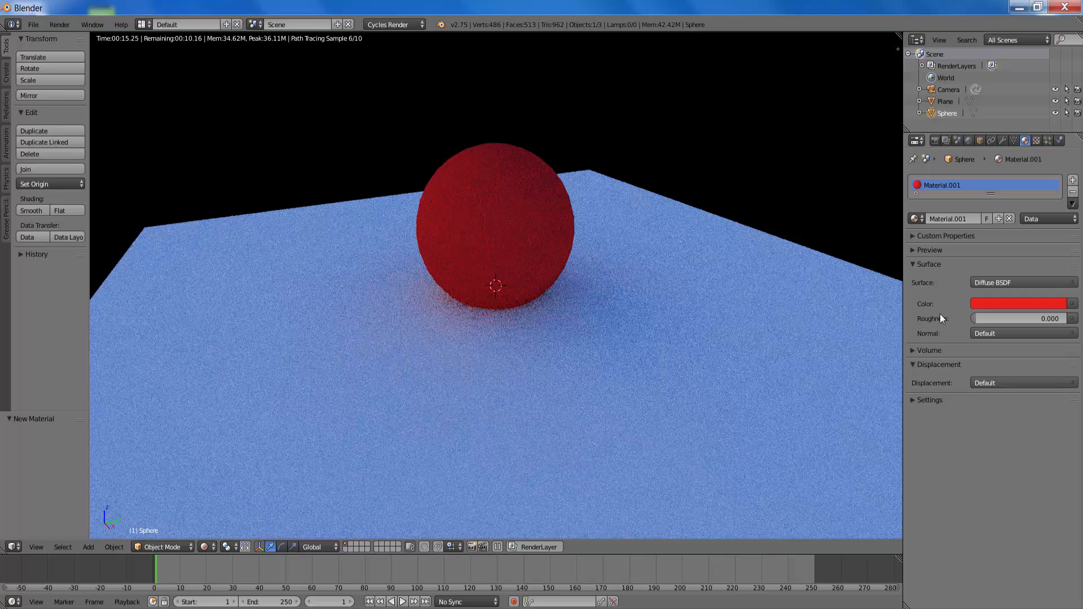
# - Lighten the sphere material's colour to a pale pink and switch its surface shader to Glossy BSDF
pyautogui.click(1015, 302)
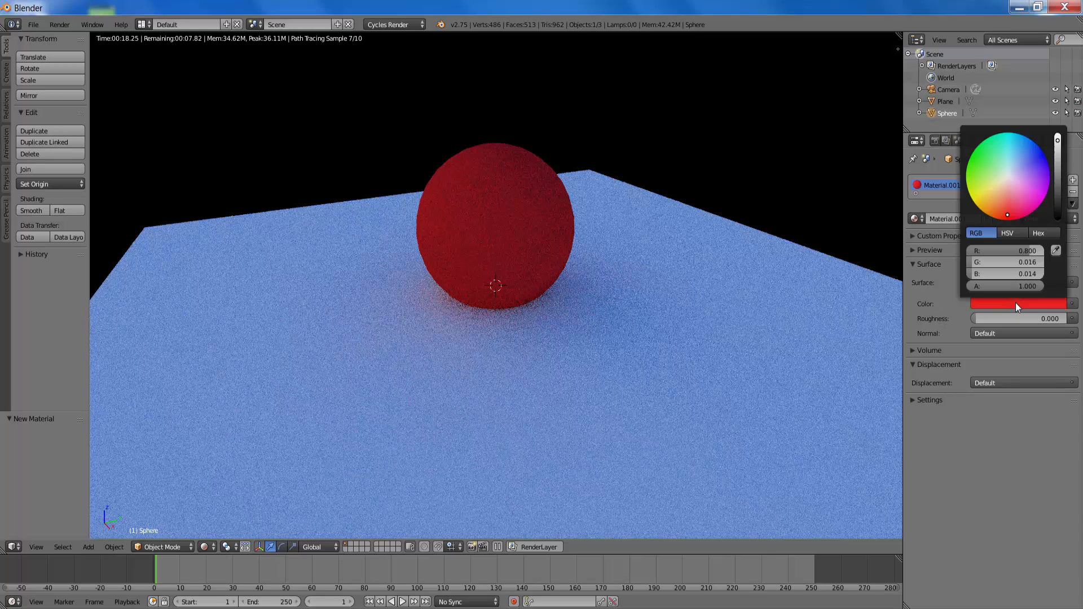
pyautogui.click(1008, 177)
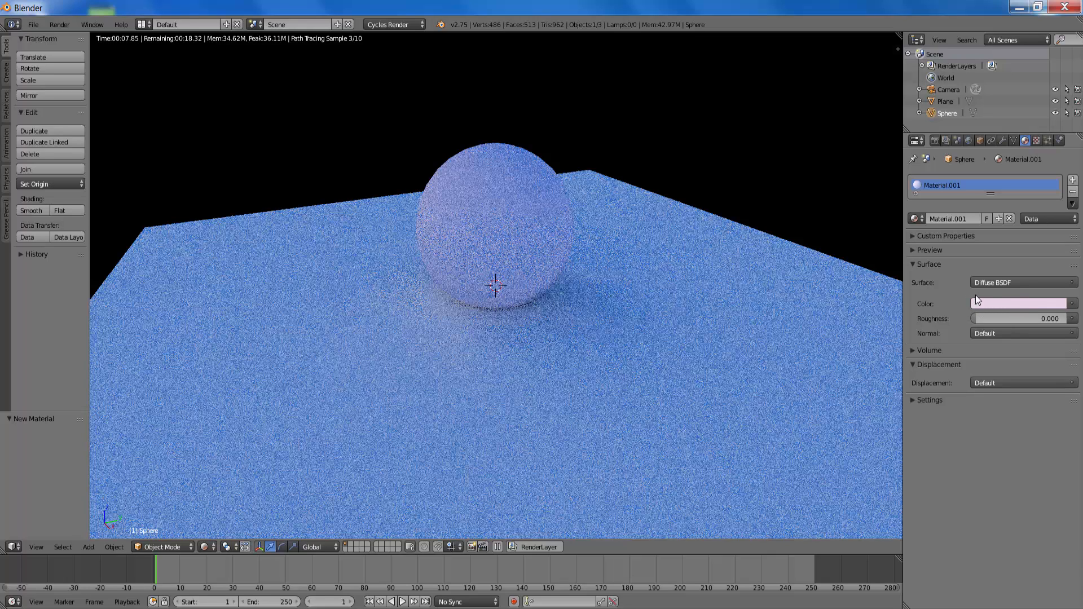
pyautogui.click(1072, 304)
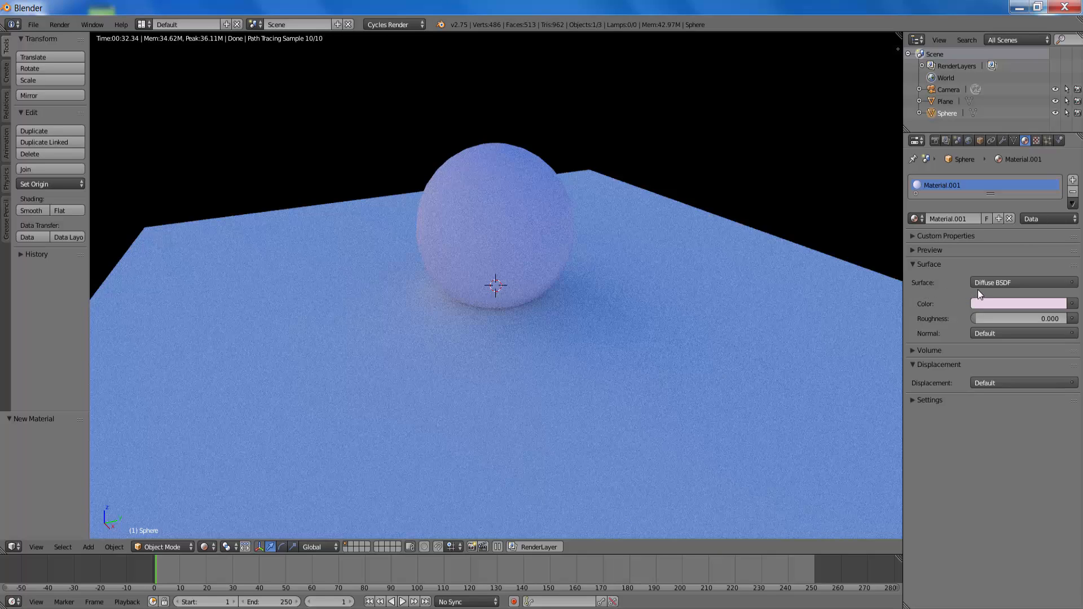
pyautogui.click(1073, 283)
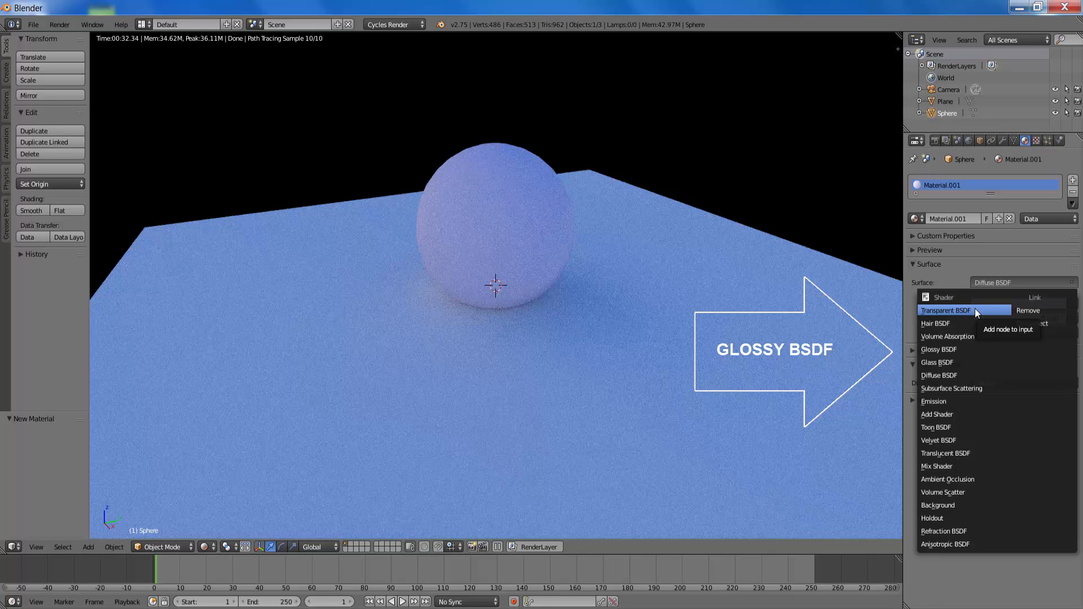
pyautogui.click(961, 349)
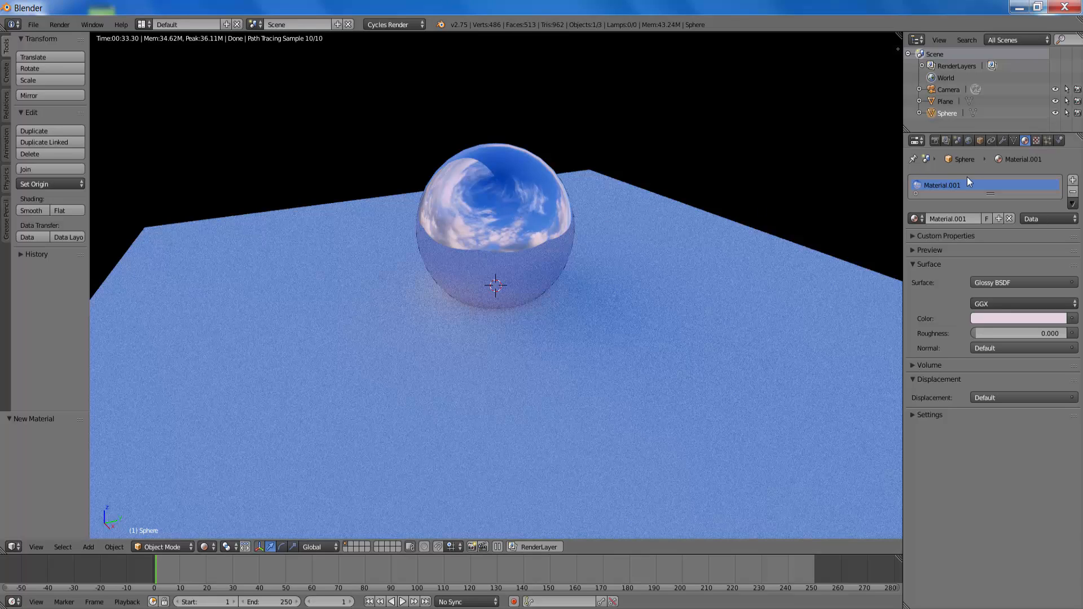
# - Replace the world's environment texture image with HDR_111_Parking_Lot_2_Prev.jpg from the Imagens - Texturas folder
pyautogui.click(969, 139)
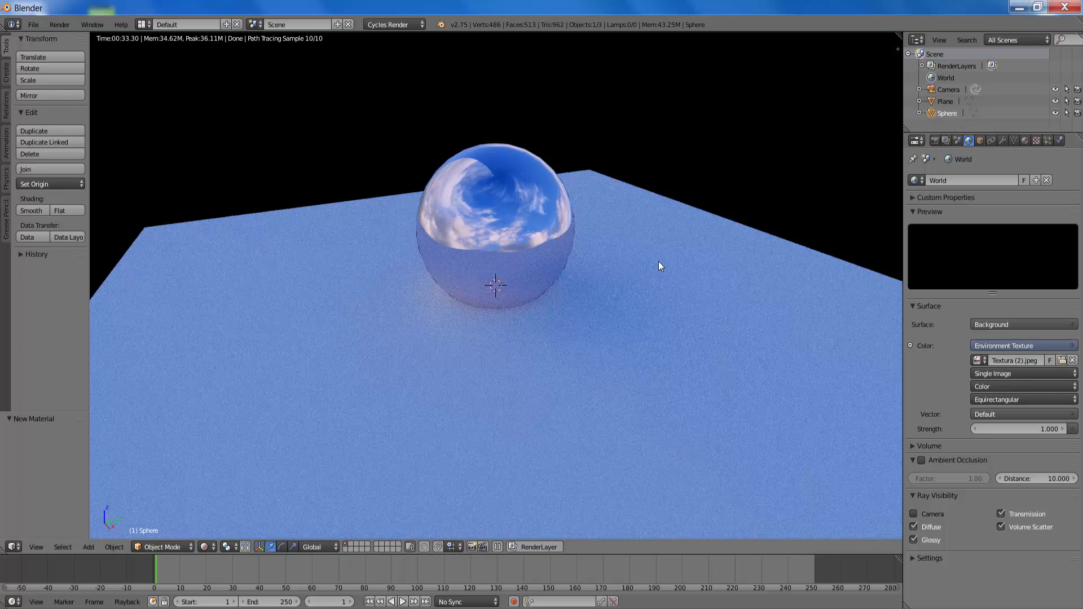
pyautogui.click(1062, 361)
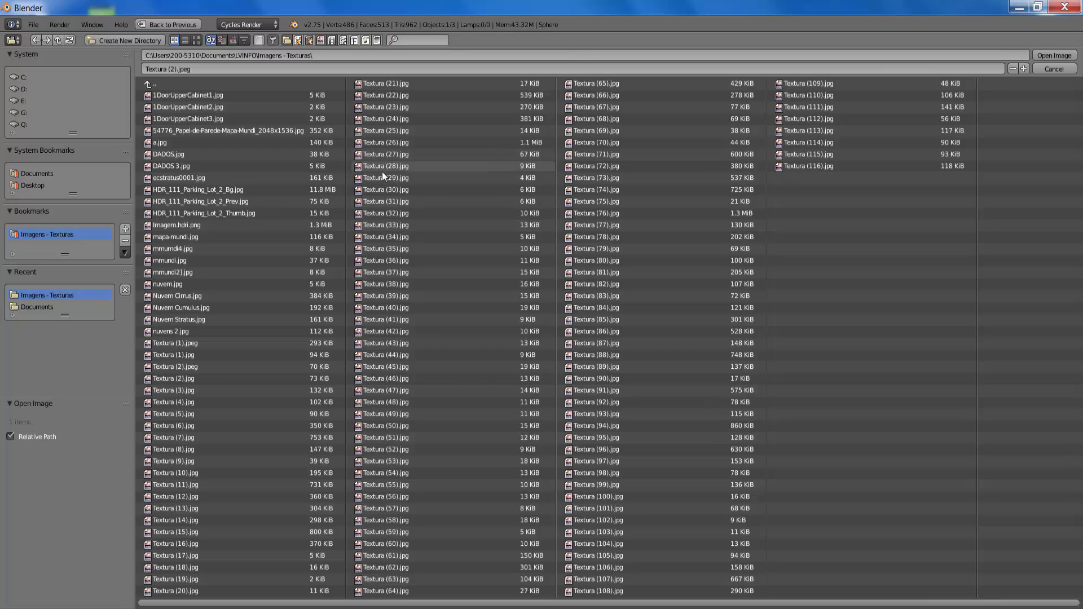
pyautogui.click(197, 39)
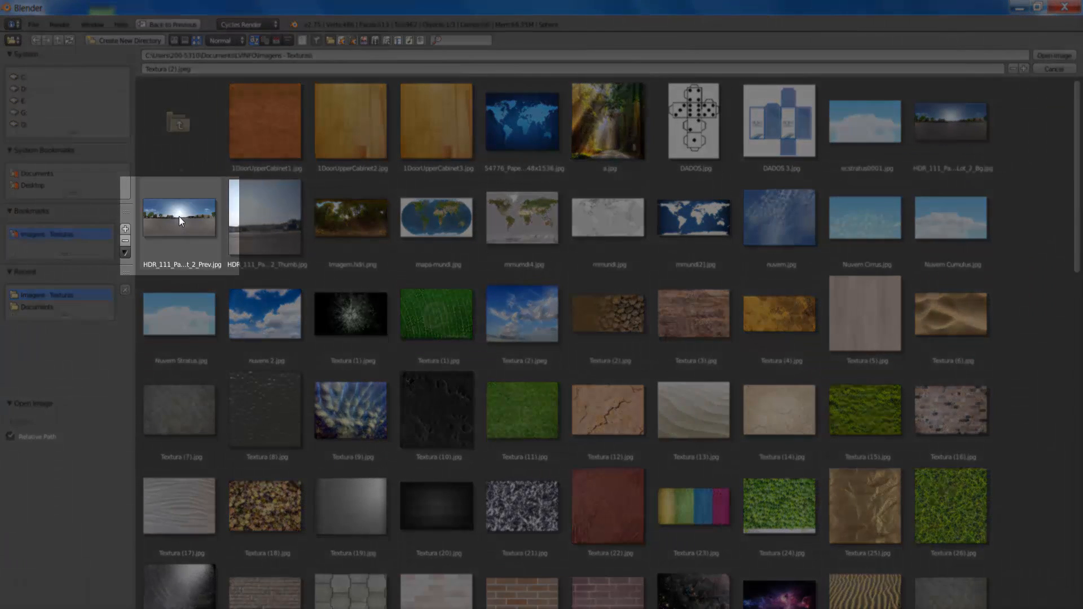
pyautogui.click(179, 218)
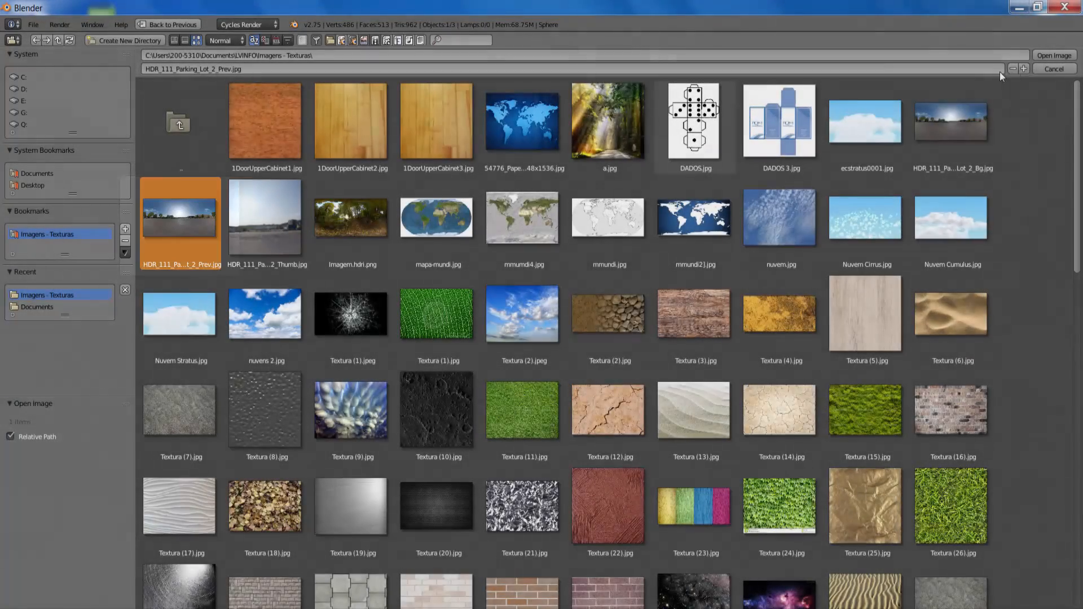
pyautogui.click(1059, 56)
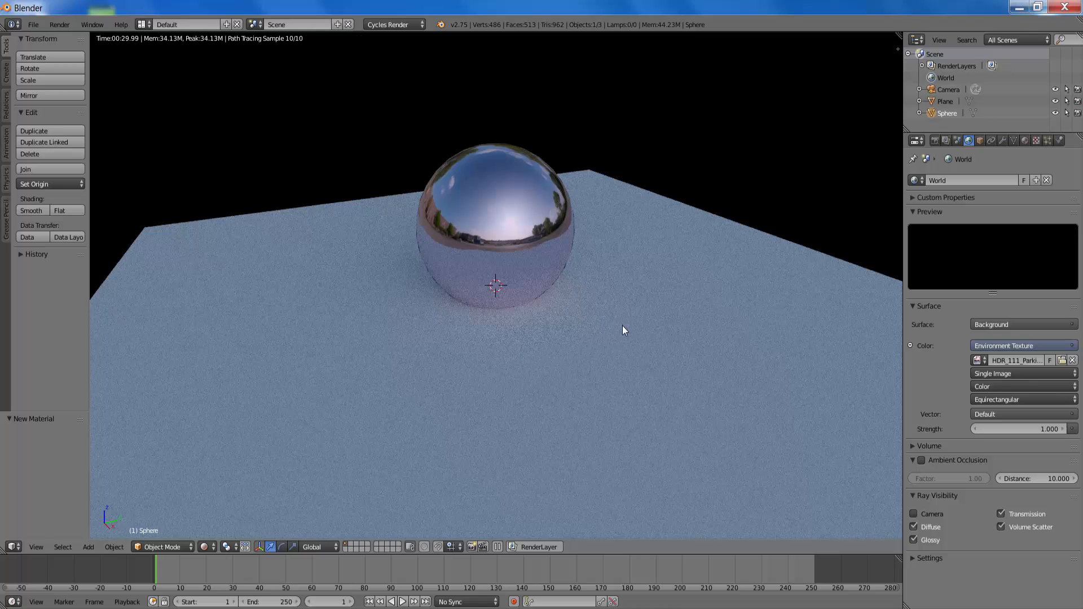
# - Select the plane and add a new material to it
pyautogui.rightClick(686, 337)
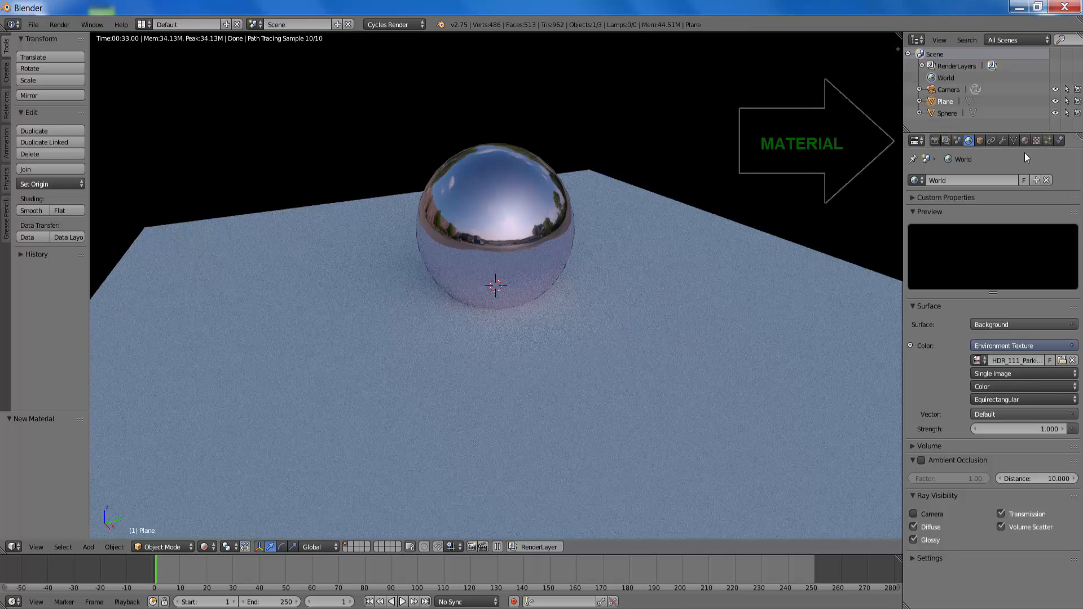
pyautogui.click(1025, 139)
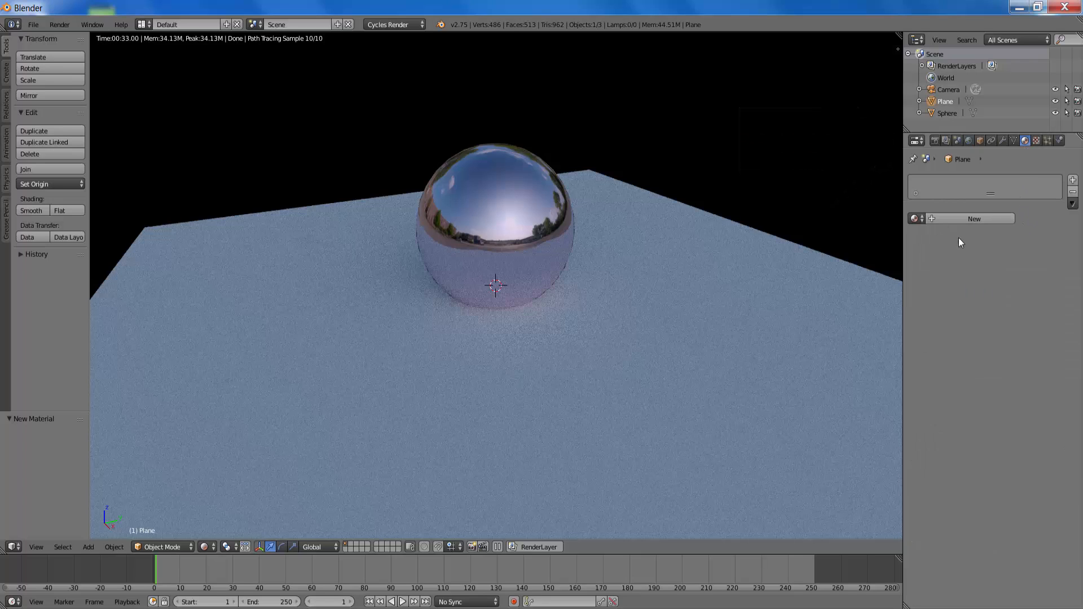
pyautogui.click(977, 218)
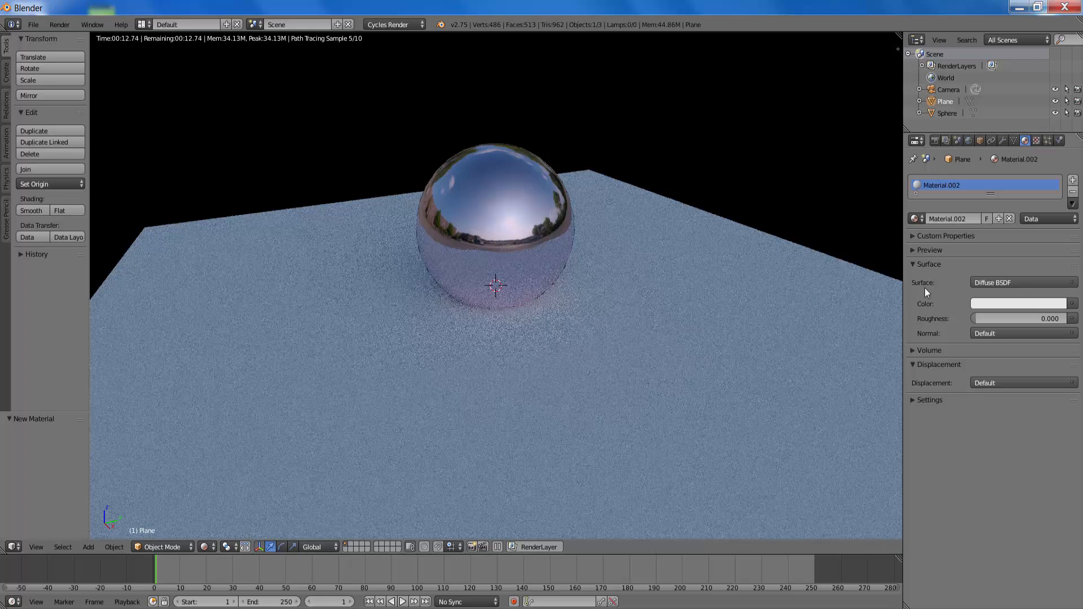
# - Try the Glossy BSDF shader on the plane's material and switch its surface back to Diffuse BSDF
pyautogui.click(1060, 283)
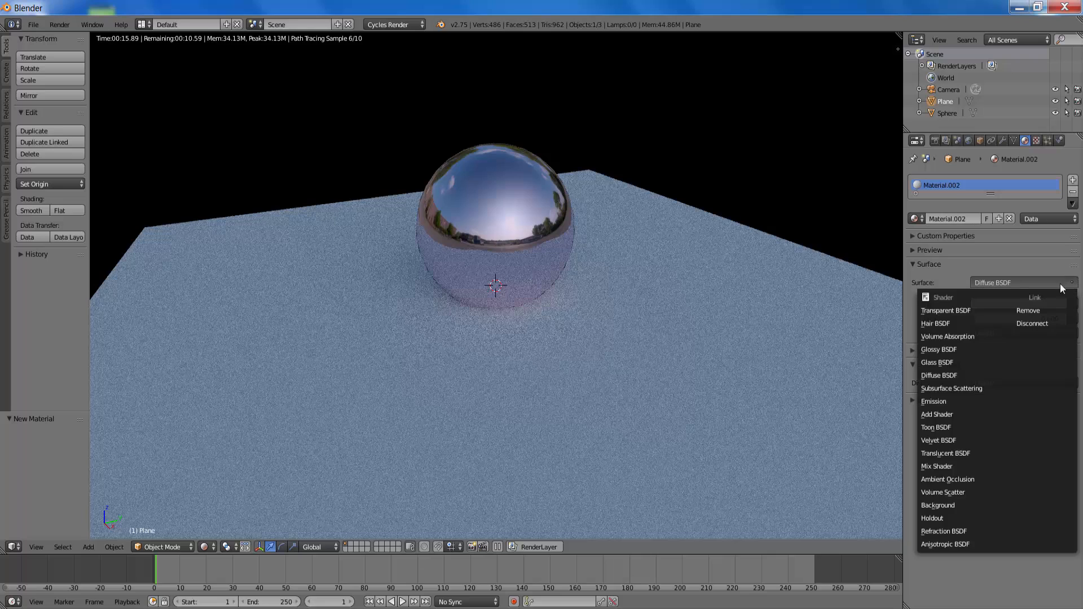
pyautogui.click(941, 349)
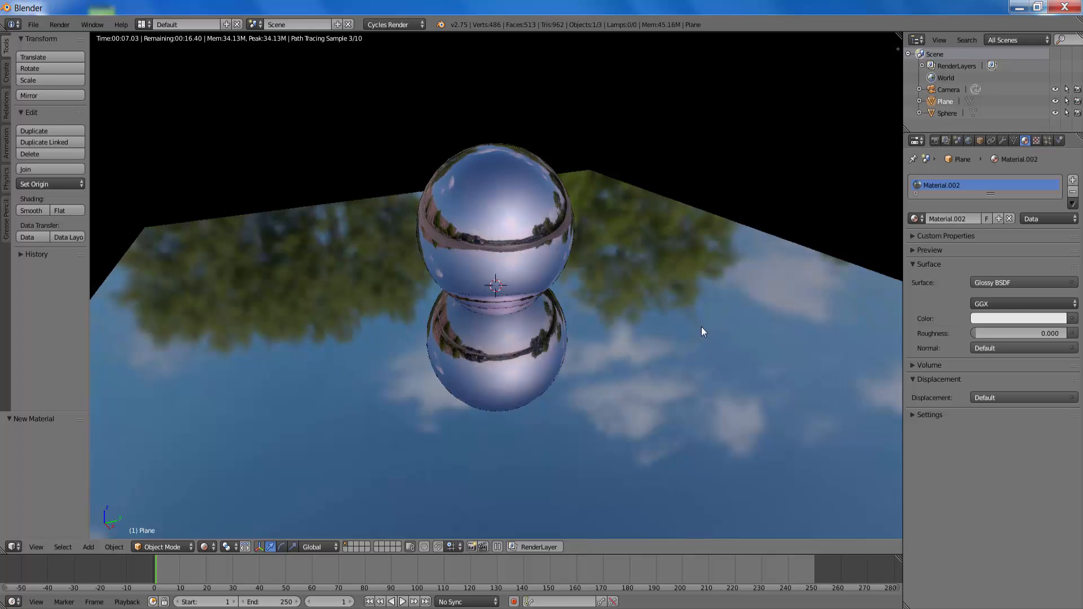
pyautogui.click(1075, 287)
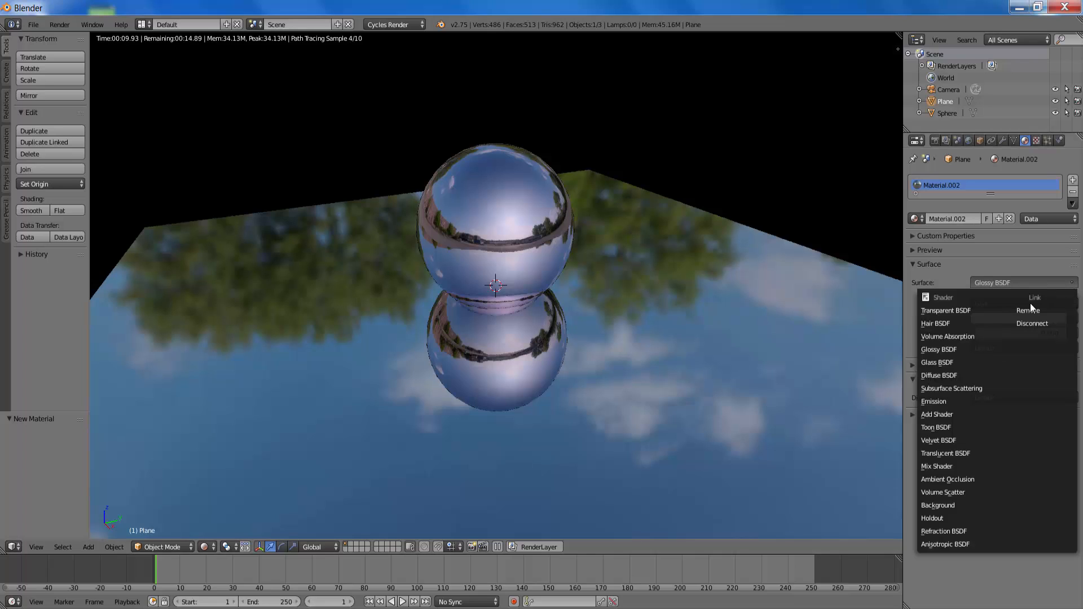
pyautogui.click(958, 376)
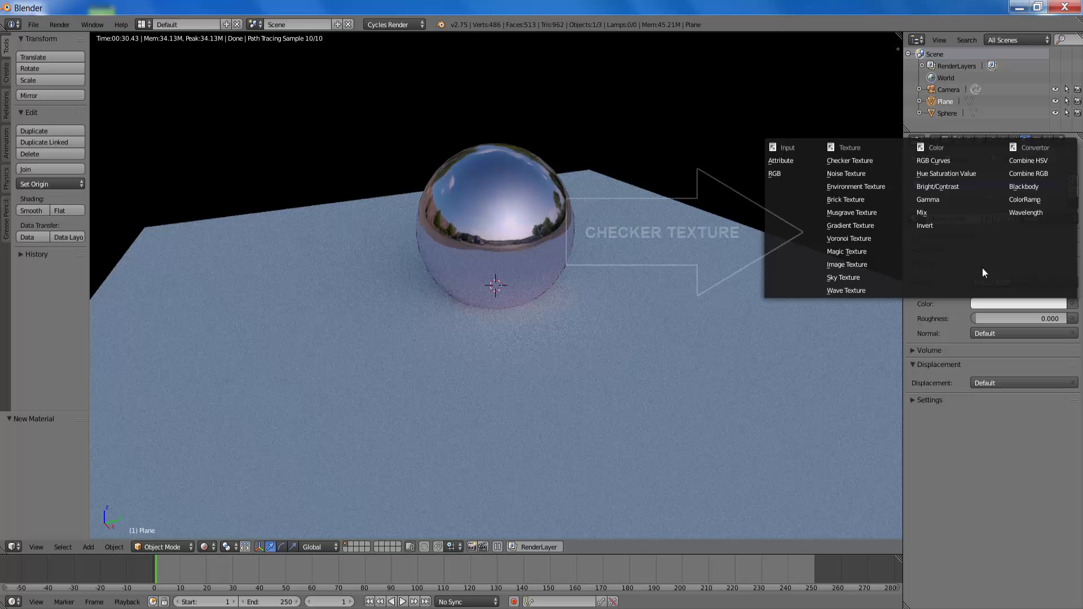
# - Assign a Checker Texture to the plane's diffuse colour and set its scale to 20
pyautogui.click(877, 160)
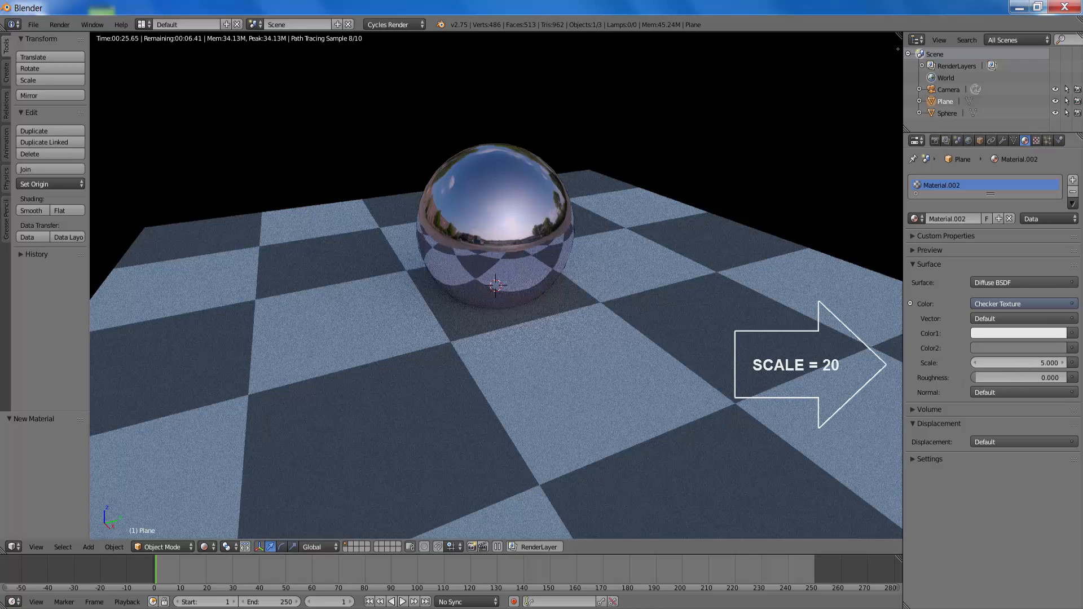
pyautogui.click(1022, 363)
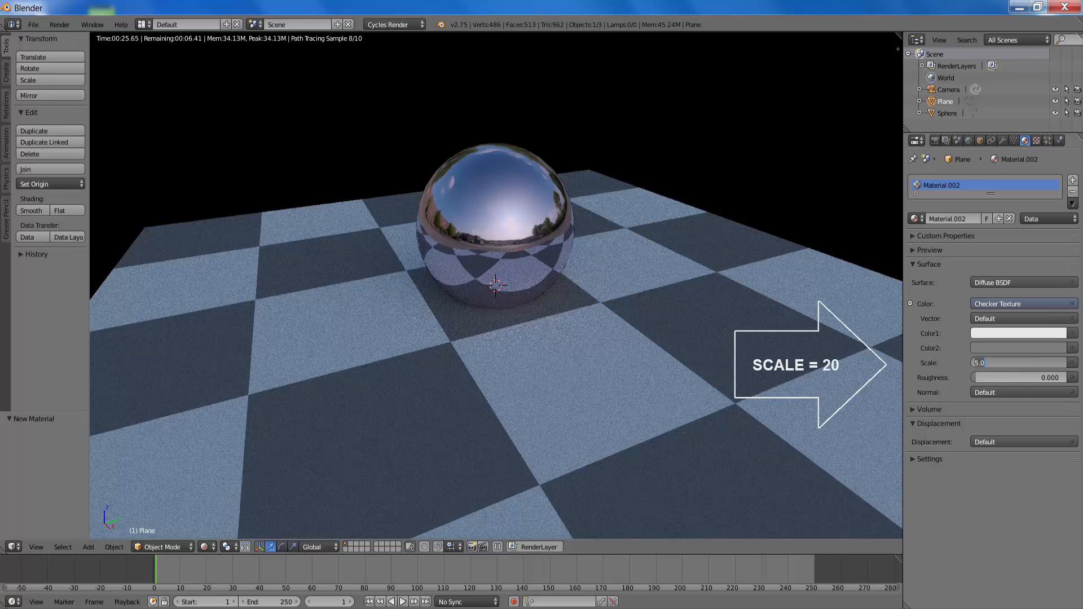
pyautogui.write('20')
pyautogui.press('Return')
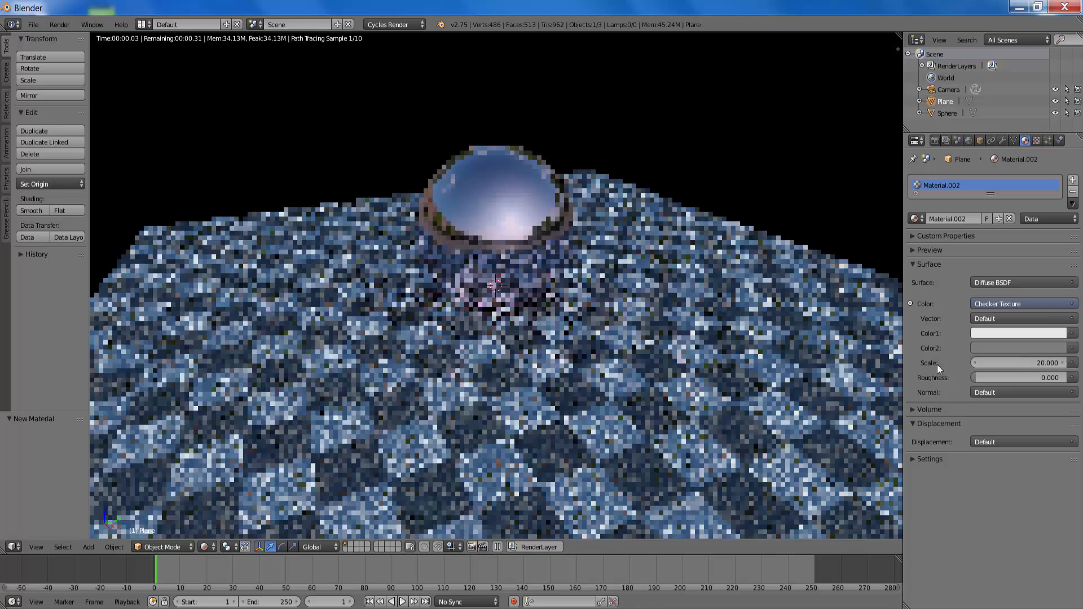